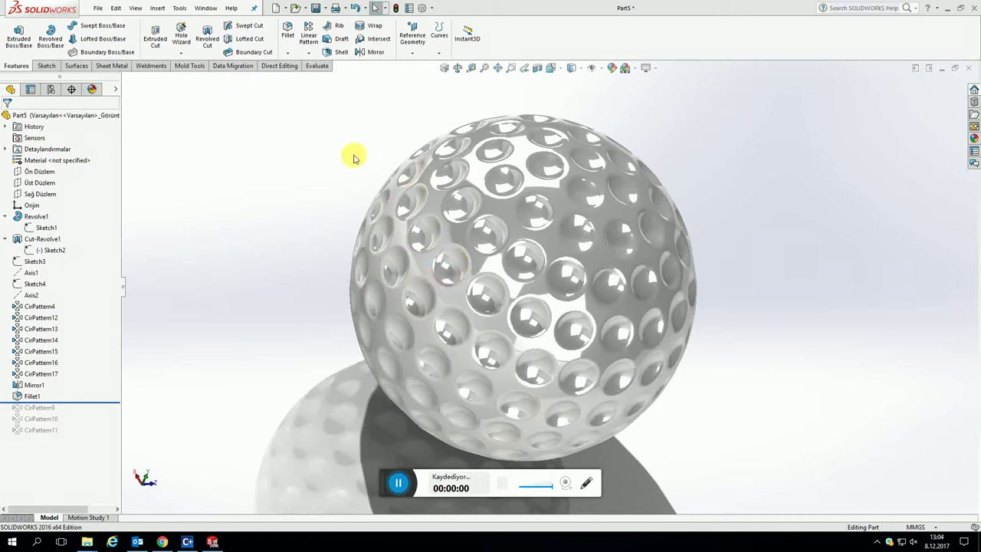
Create a new part from the Parça template and start a sketch on Ön Düzlem.
left_click(274, 9)
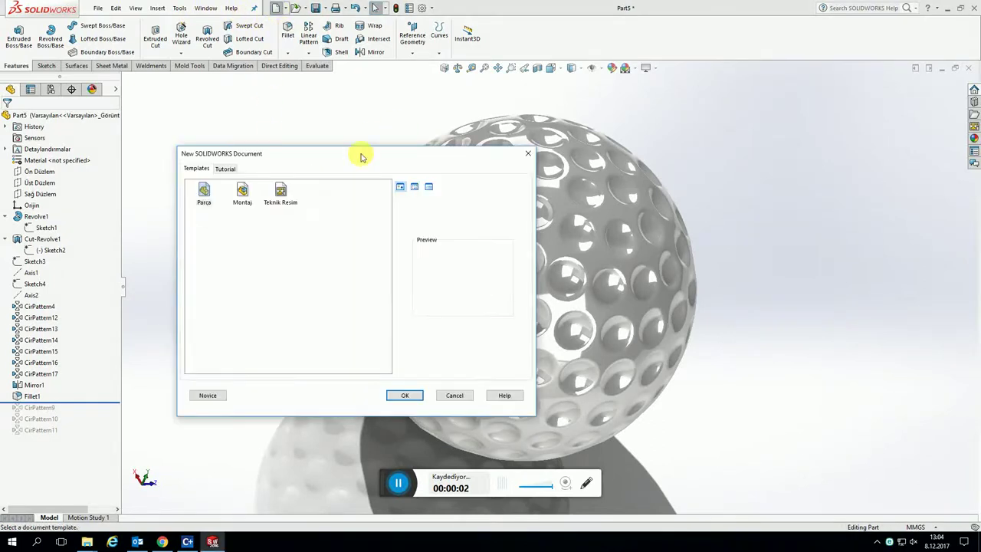
double_click(198, 193)
left_click(35, 171)
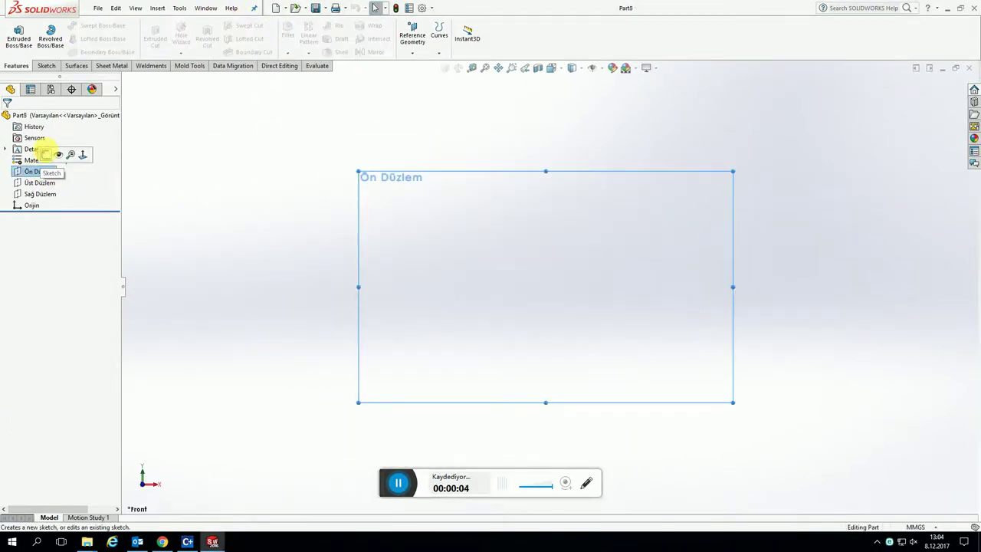
left_click(46, 154)
Sketch a quarter-circle profile: a 3-point arc closed by vertical and horizontal lines.
left_click(88, 37)
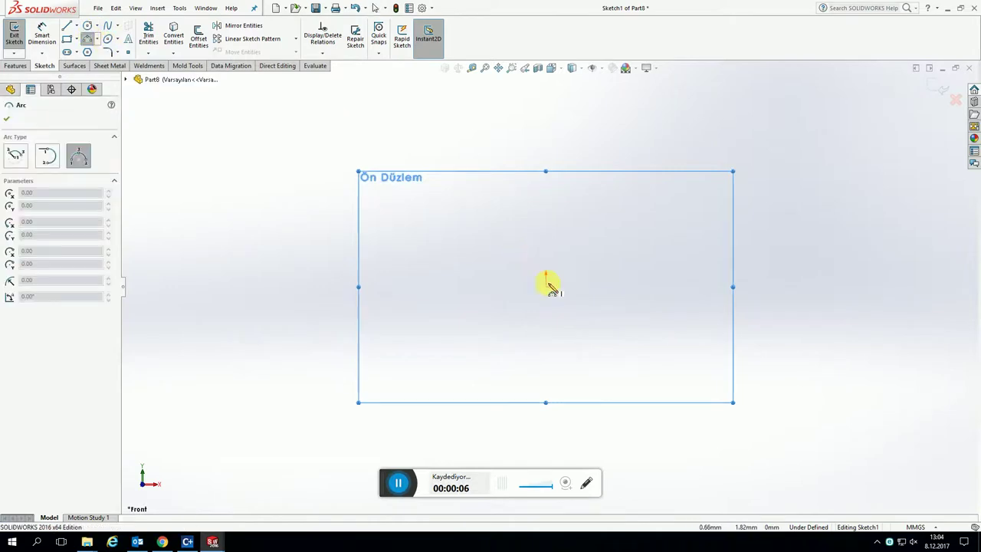
left_click(545, 185)
left_click(647, 286)
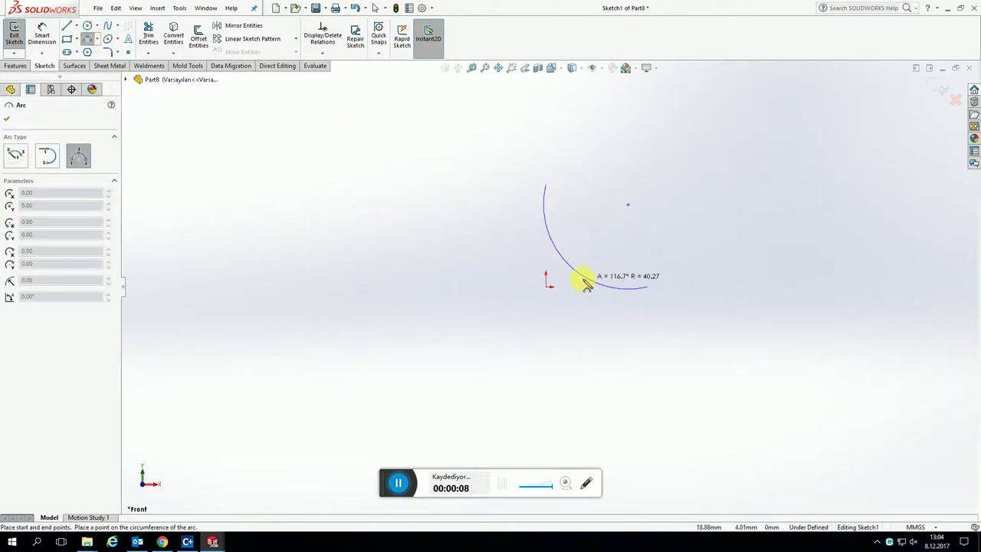
left_click(635, 241)
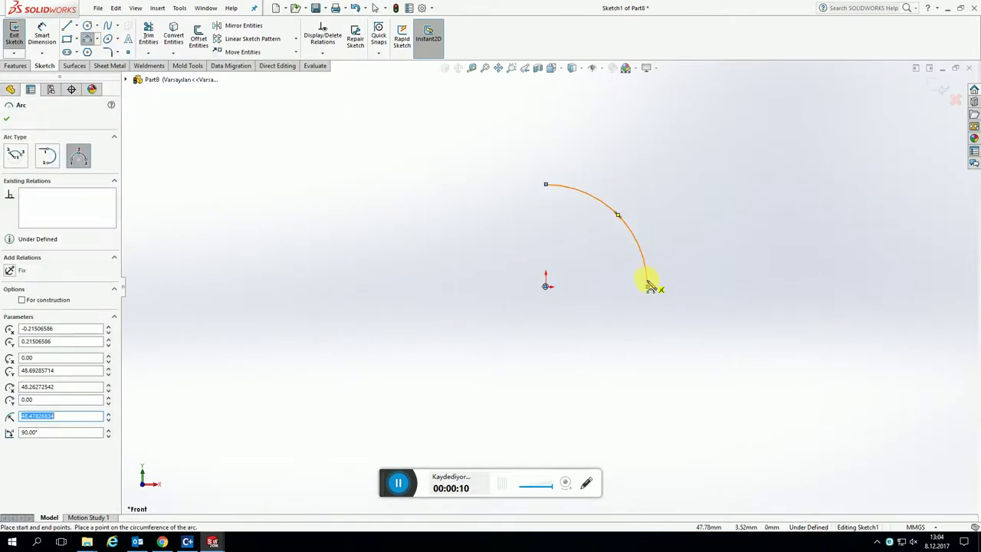
key("Escape")
key("l")
left_click(545, 184)
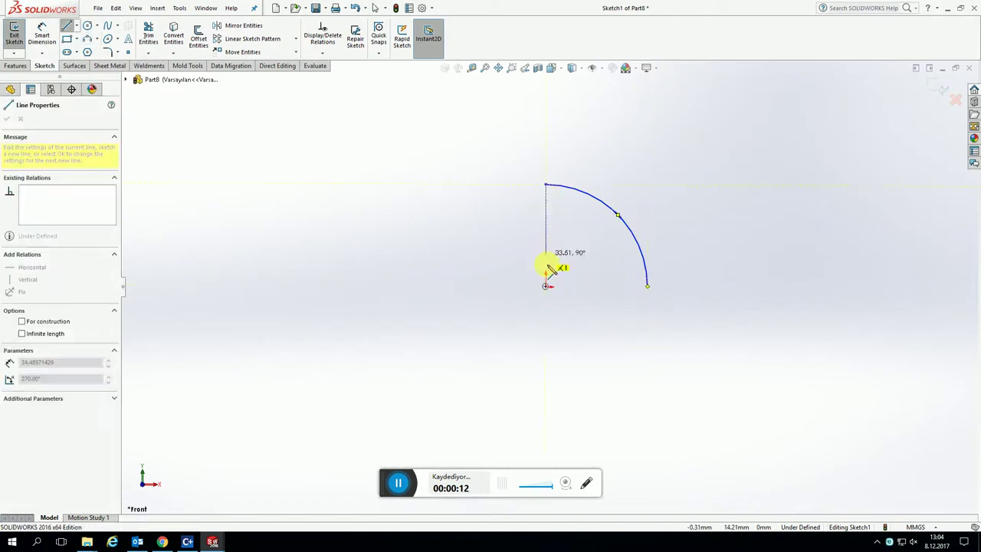
left_click(545, 287)
left_click(647, 287)
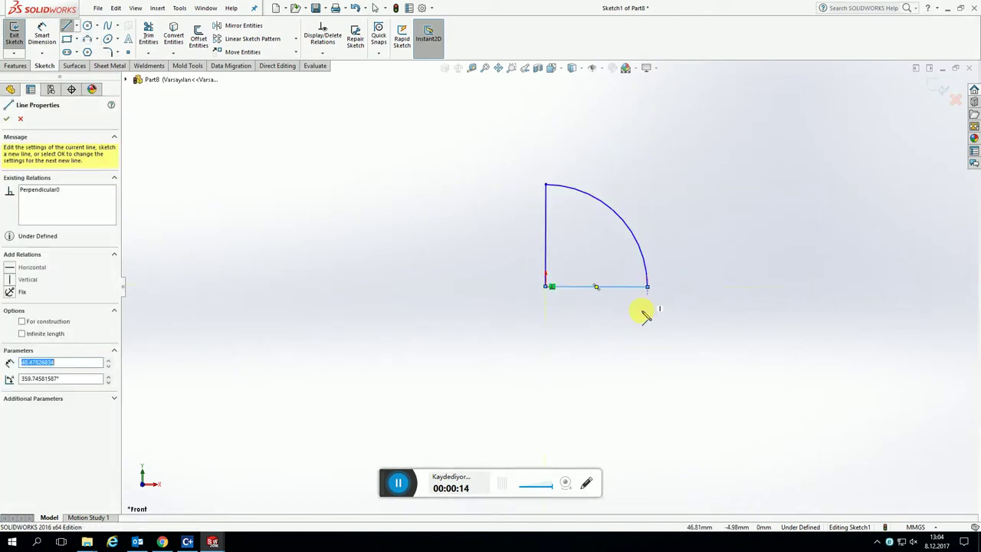
Dimension the arc's radius to 21.35 mm.
key("d")
left_click(635, 243)
left_click(604, 241)
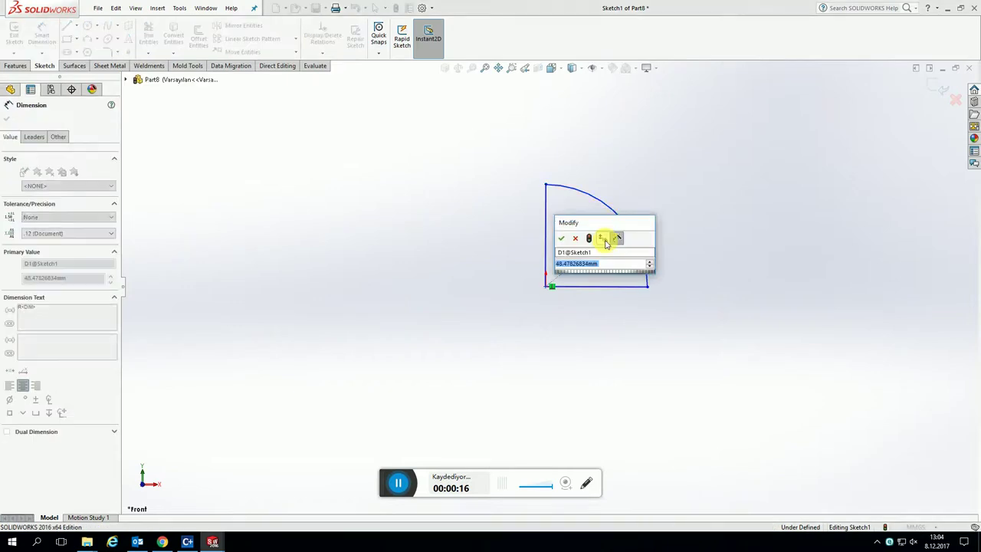
type("21,35")
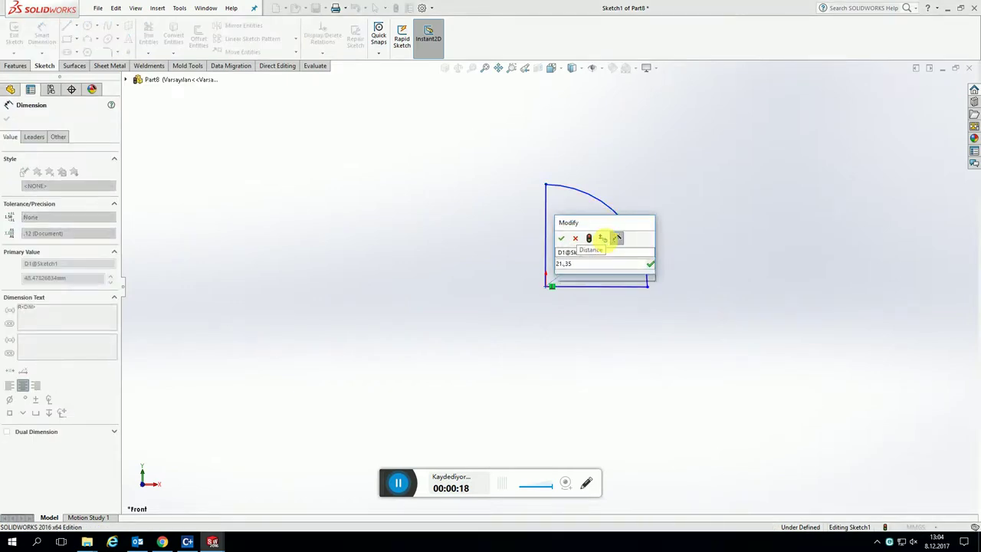
key("BackSpace")
key("BackSpace")
key("BackSpace")
type("5")
key("Return")
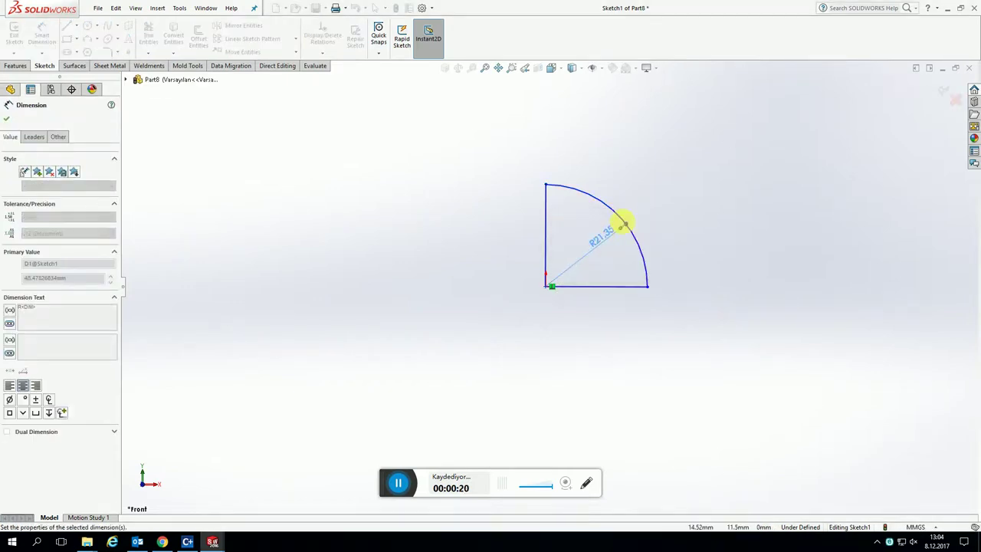
key("Escape")
Make the bottom line horizontal and drag the profile's corner onto the origin.
left_click(545, 236)
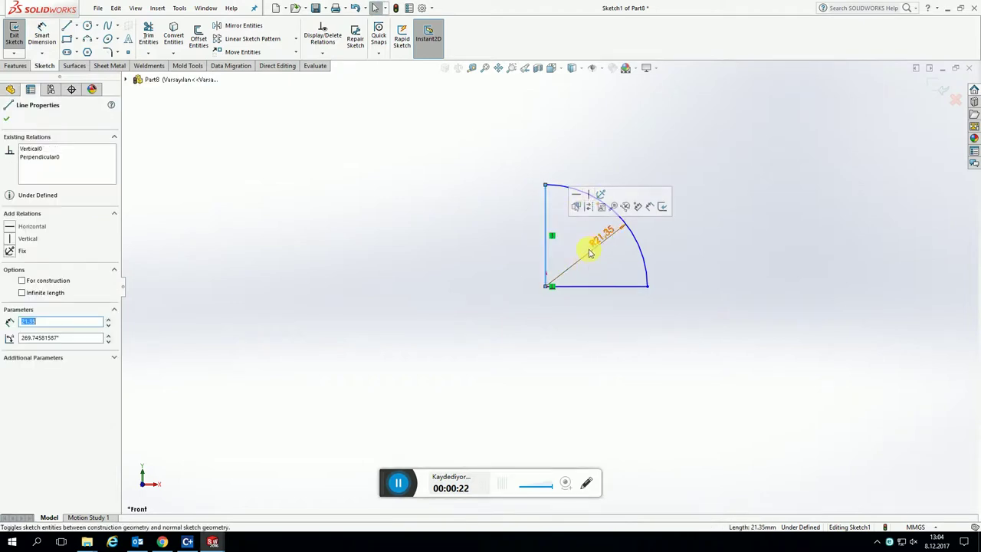
left_click(603, 287)
left_click(624, 246)
left_click(645, 258)
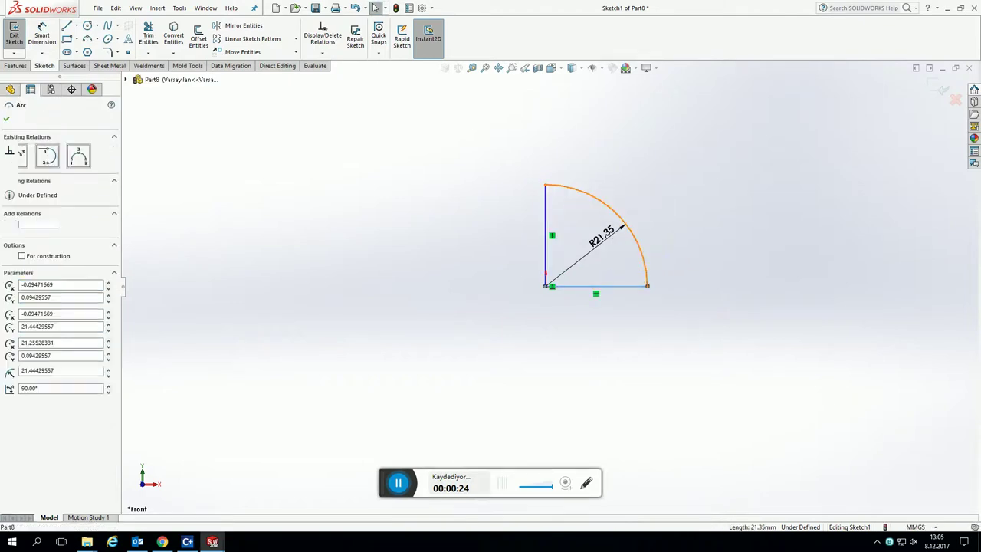
left_click(707, 237)
left_click_drag(649, 295, 545, 286)
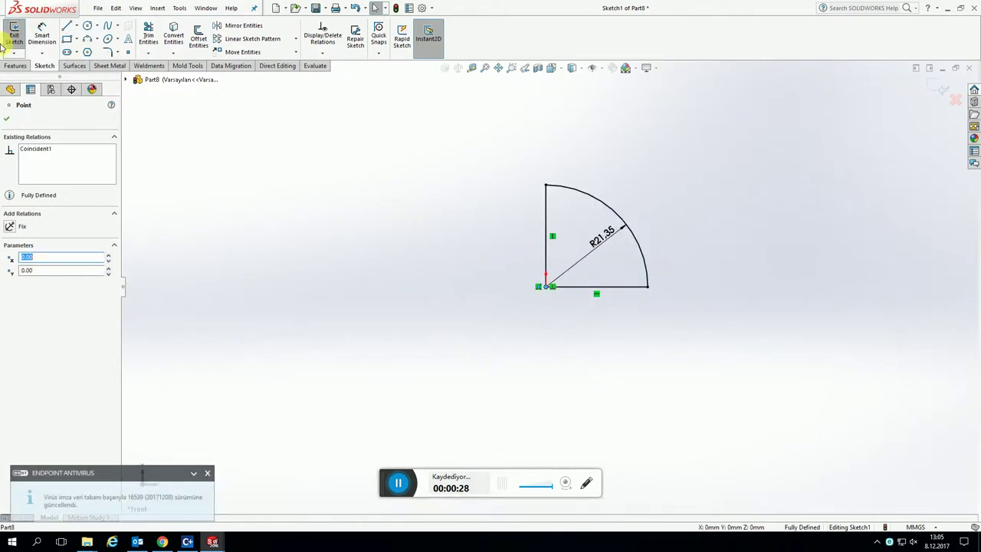
Revolve the profile about its vertical line into a solid hemisphere.
left_click(40, 66)
left_click(52, 36)
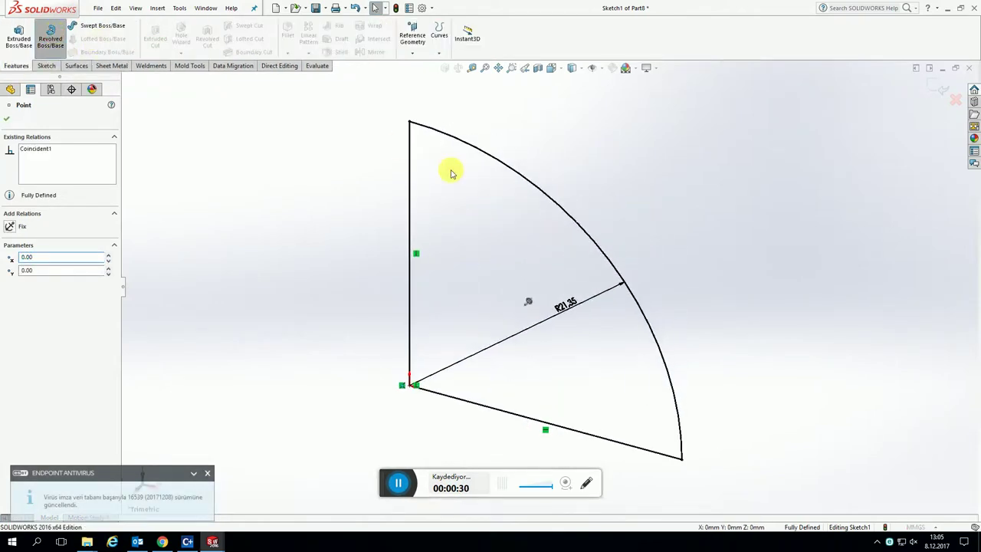
left_click(408, 146)
key("Return")
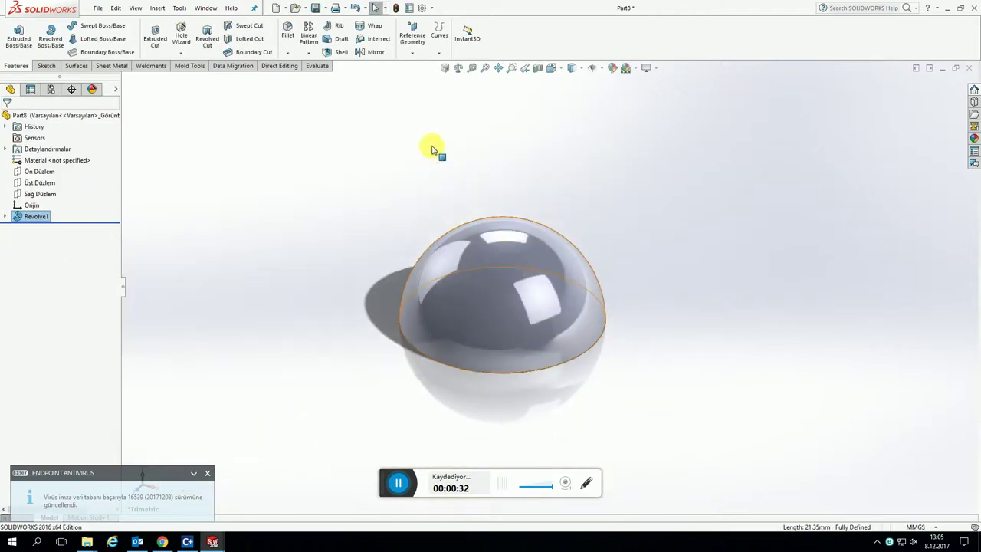
On Ön Düzlem, viewed Normal To, draw a construction centerline from origin to dome top.
left_click(39, 171)
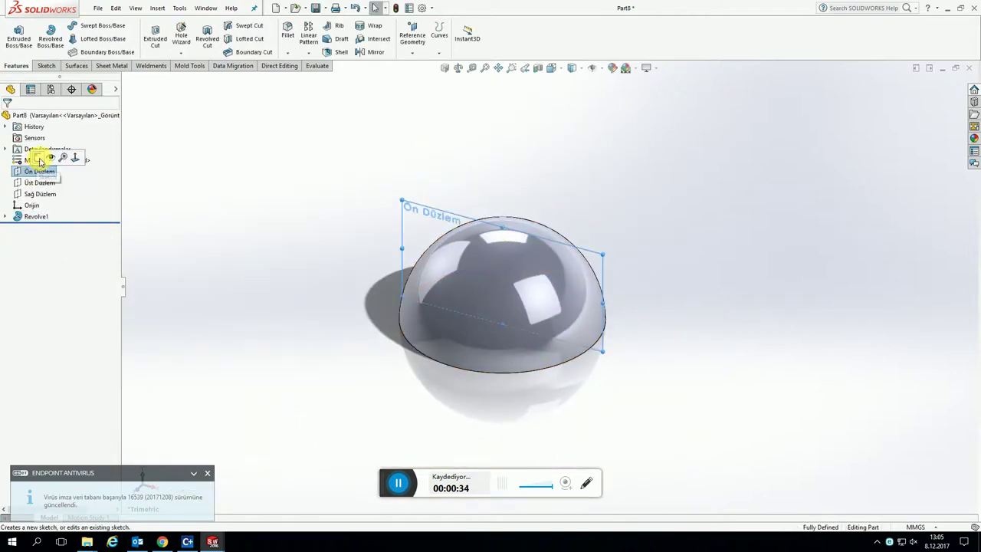
left_click(41, 160)
left_click(551, 68)
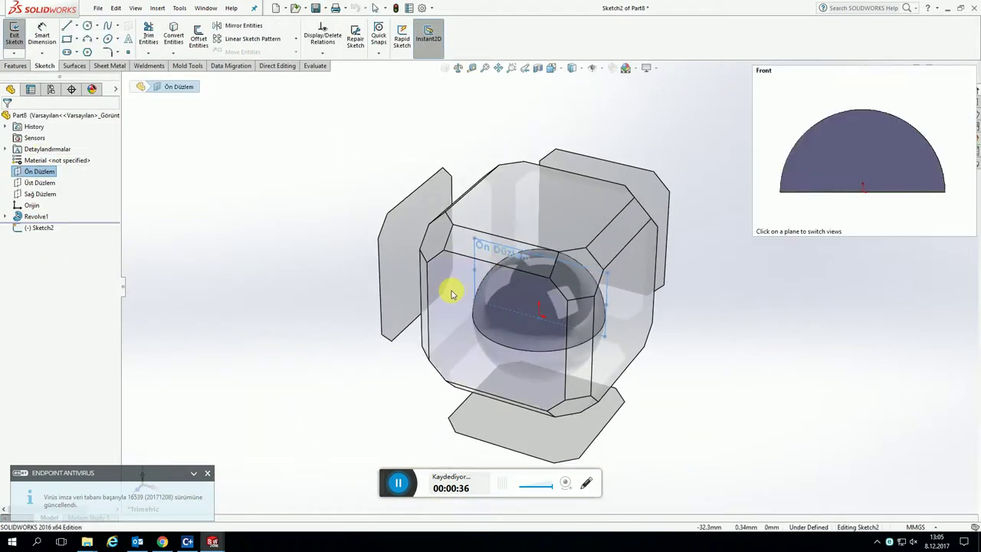
left_click(448, 284)
key("l")
left_click(549, 411)
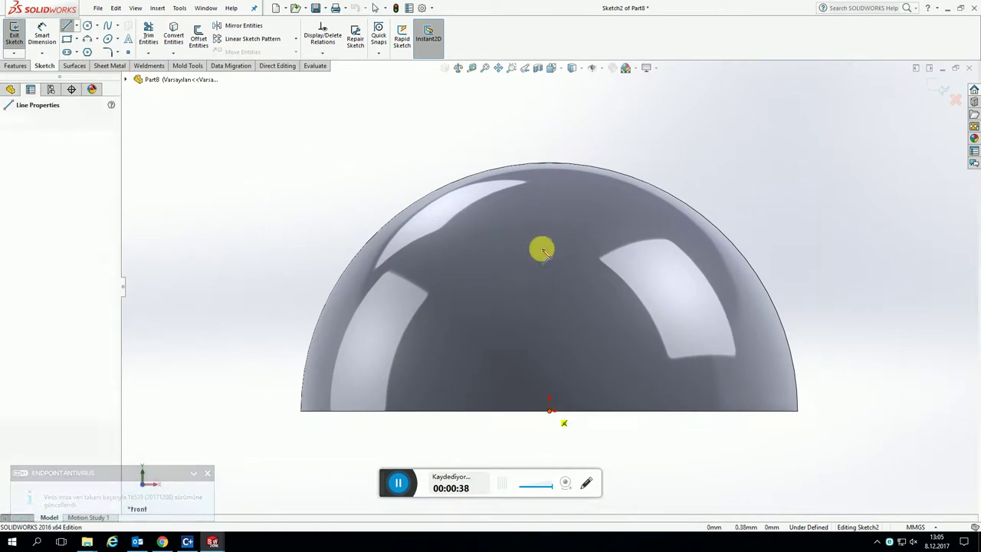
left_click(549, 162)
key("Escape")
left_click(549, 182)
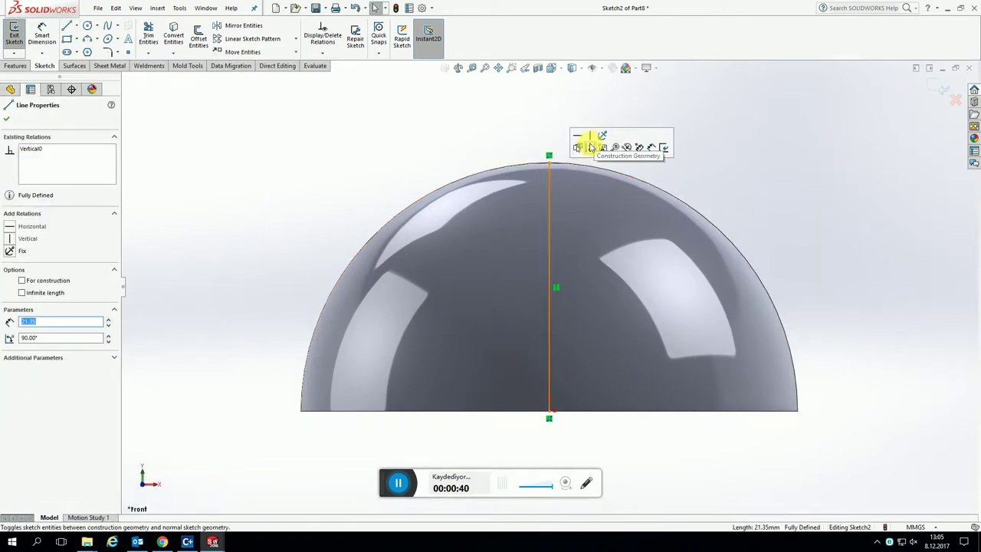
left_click(339, 119)
Draw the 3-point dimple arc at the dome top and make its short line construction.
left_click(89, 40)
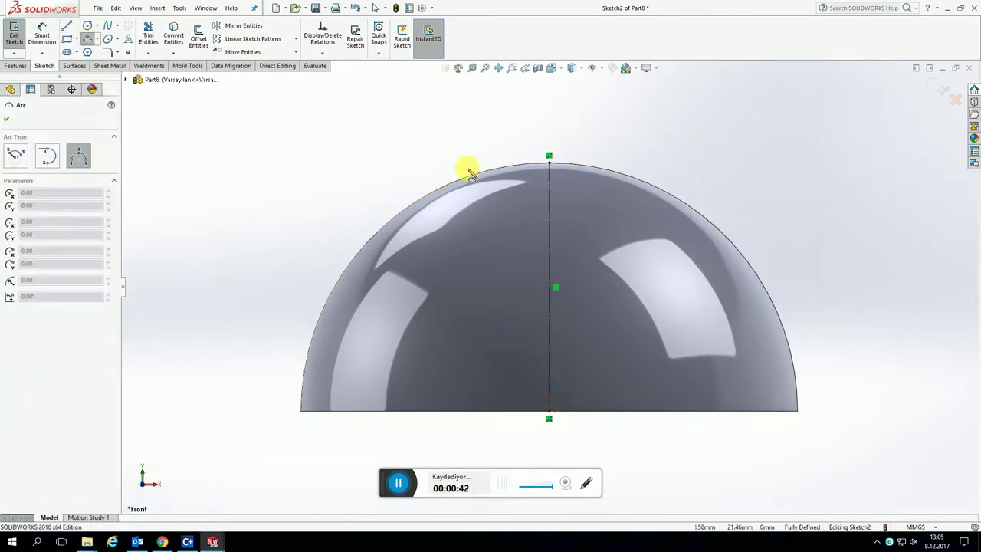
left_click(548, 182)
scroll(529, 182, "down", 2)
left_click(495, 178)
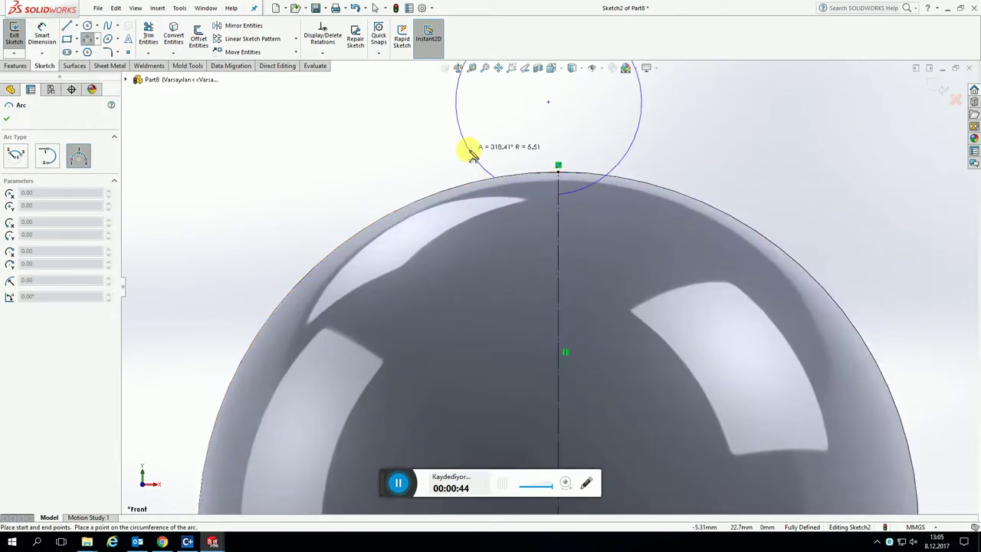
left_click(521, 190)
key("l")
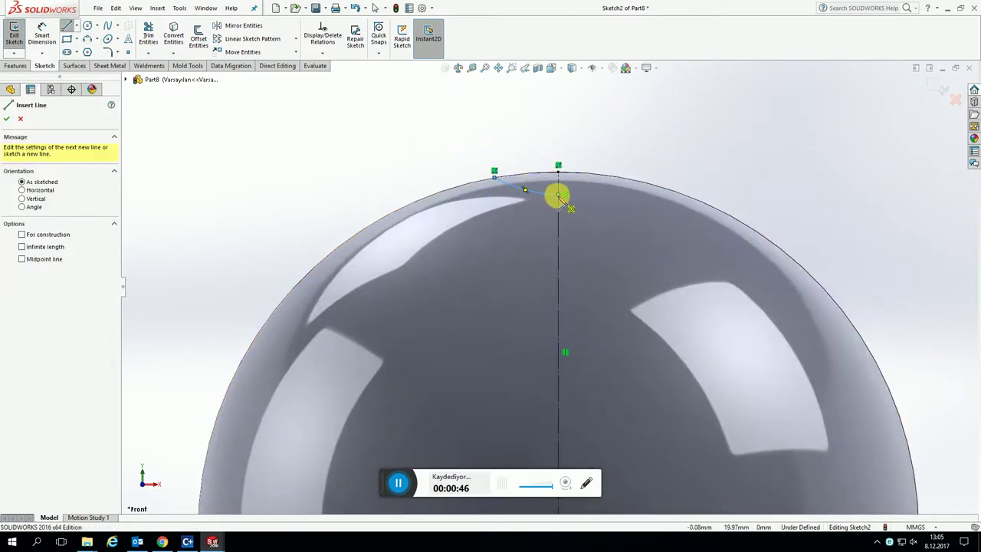
key("Escape")
left_click(584, 197)
left_click(624, 164)
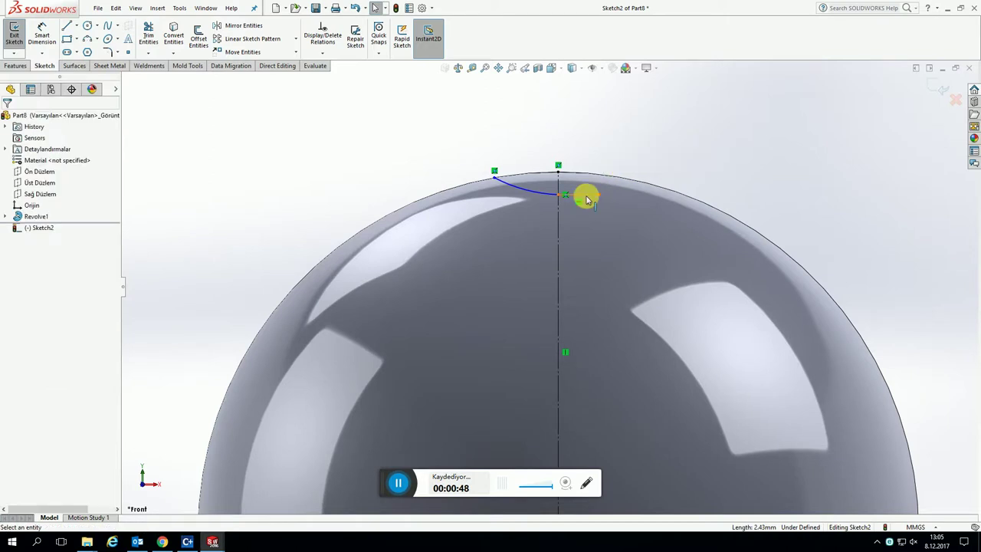
left_click(579, 194)
left_click(540, 192, "ctrl")
Dimension the dimple arc with a 2.25 mm width and 1 mm depth.
key("d")
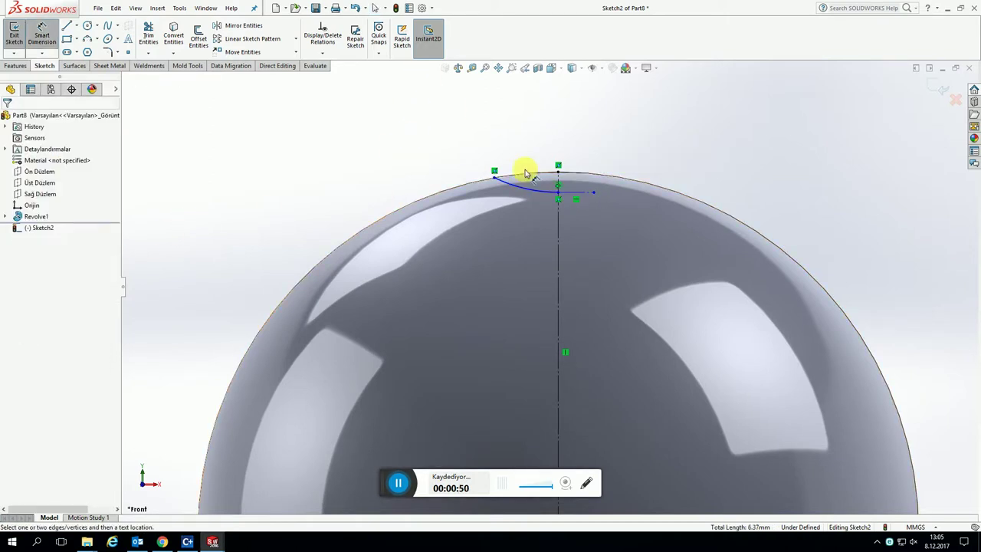
left_click_drag(551, 228, 520, 194)
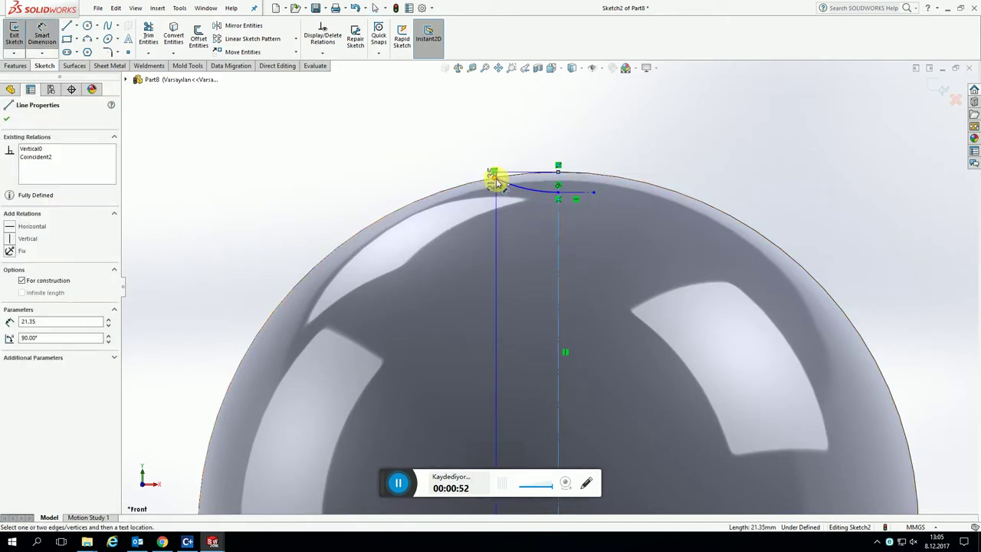
left_click(494, 175)
left_click(502, 126)
type("2.25")
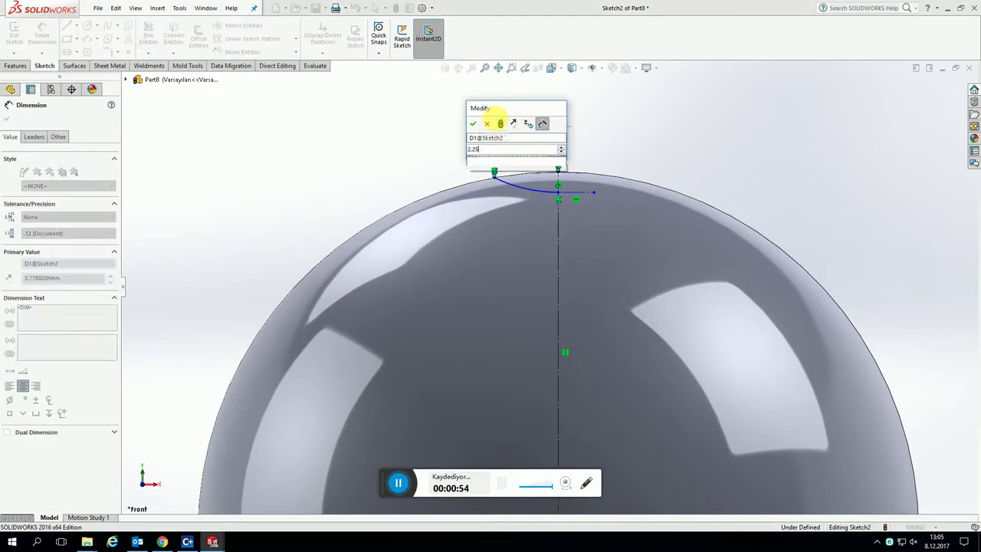
key("Return")
left_click(582, 180)
scroll(566, 165, "down", 5)
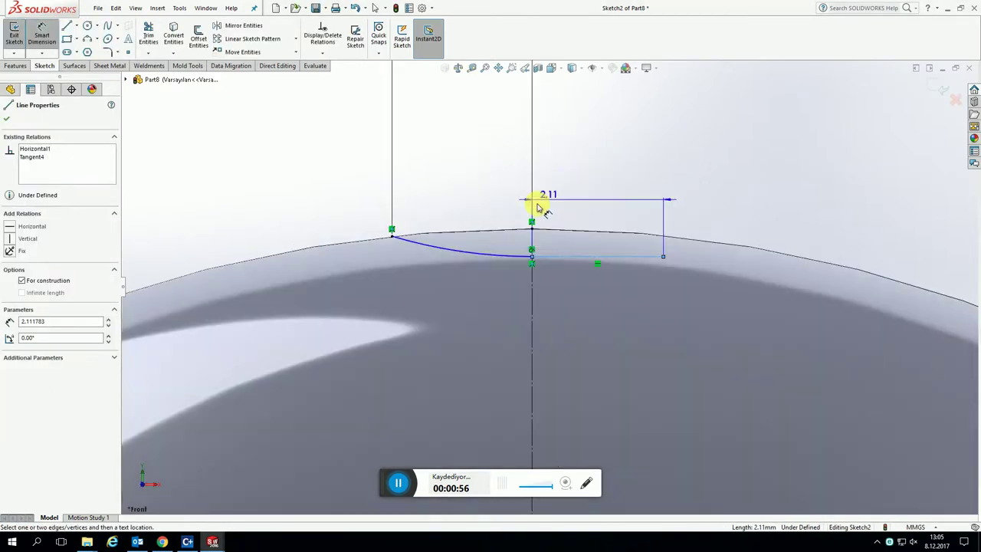
left_click(531, 228)
left_click(567, 192)
type("1")
key("Return")
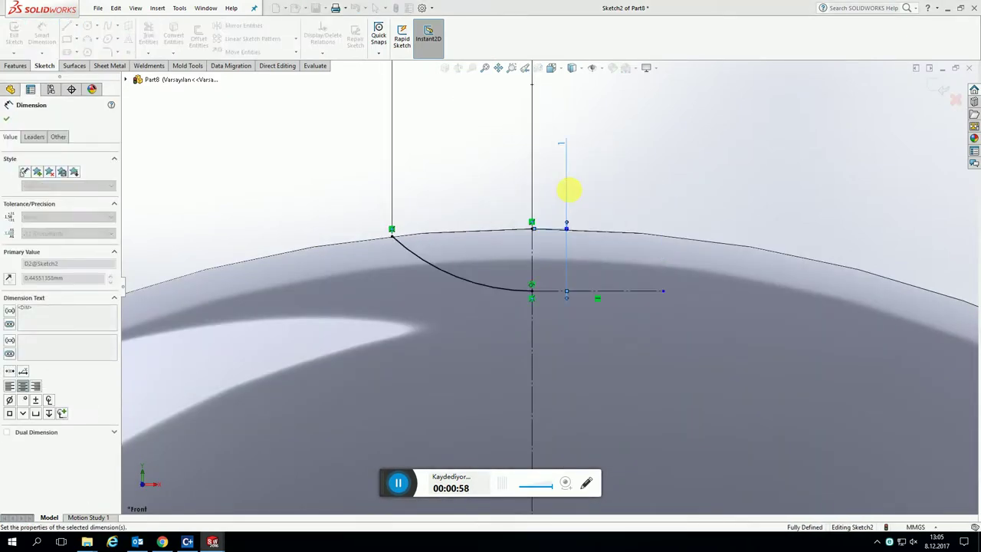
left_click(758, 123)
Close the cutting profile with lines running up and across above the dome.
key("l")
left_click(532, 290)
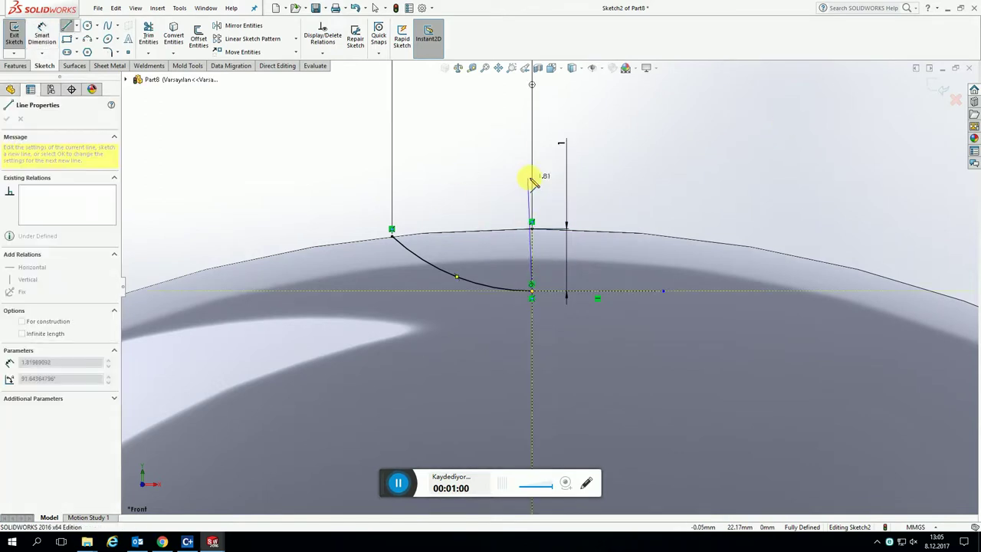
left_click(532, 174)
left_click(391, 176)
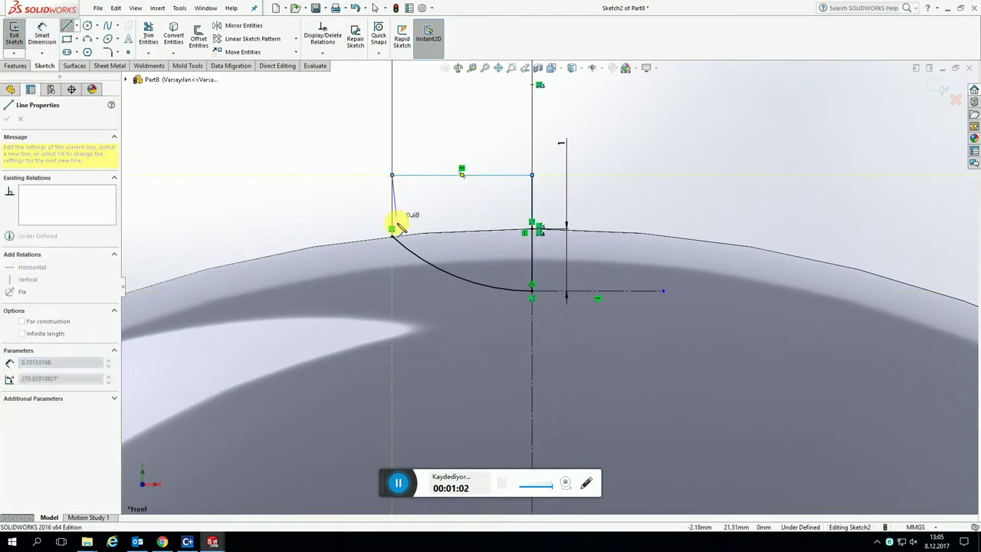
left_click(393, 236)
Revolve-cut the first dimple into the dome top as Cut-Revolve1.
left_click(939, 89)
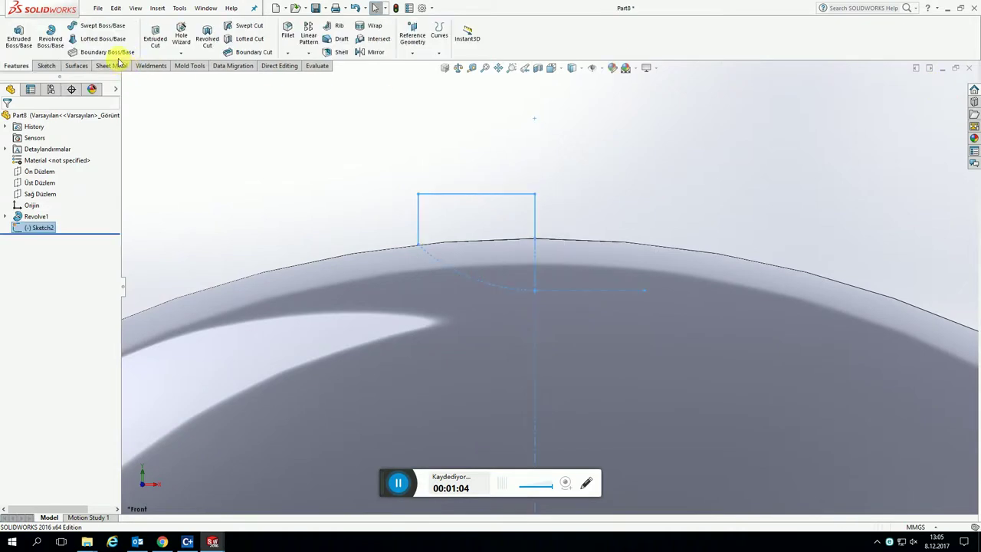
left_click(207, 38)
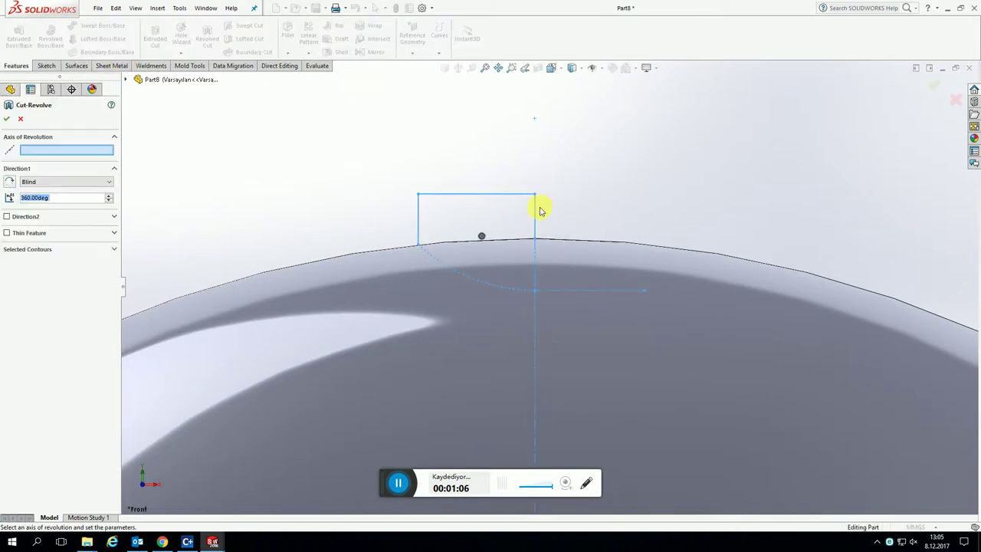
key("Return")
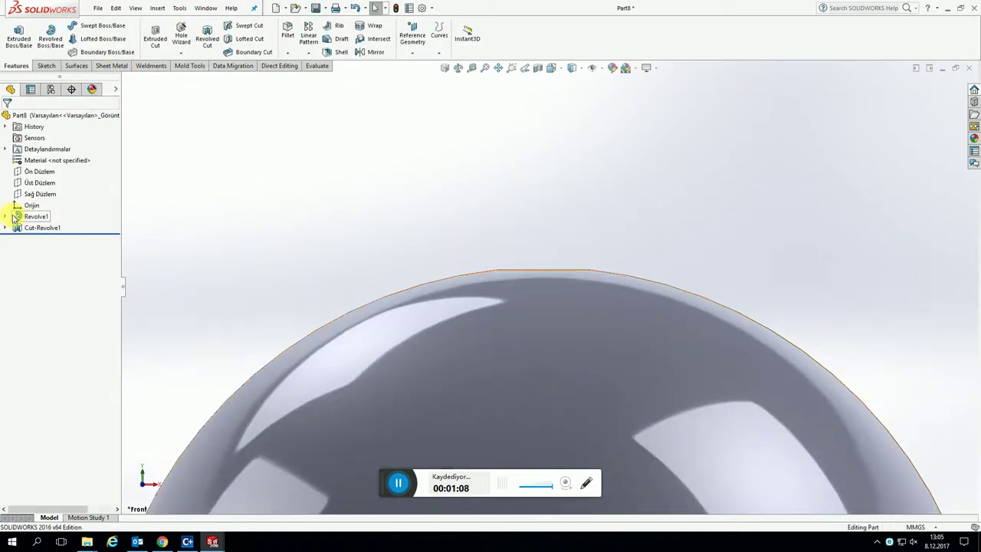
Show the dimple's sketch, Sketch2.
left_click(6, 227)
left_click(51, 238)
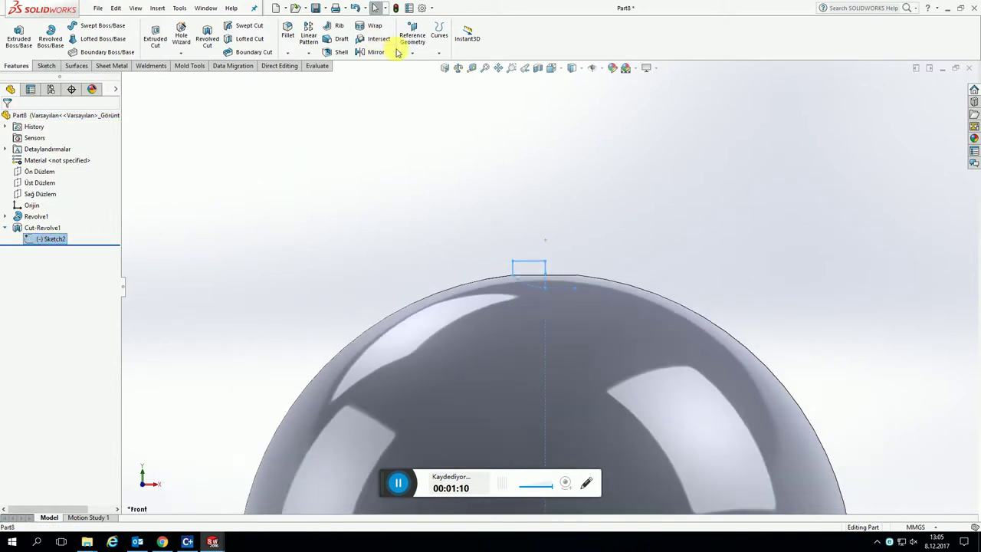
right_click(67, 240)
left_click(77, 213)
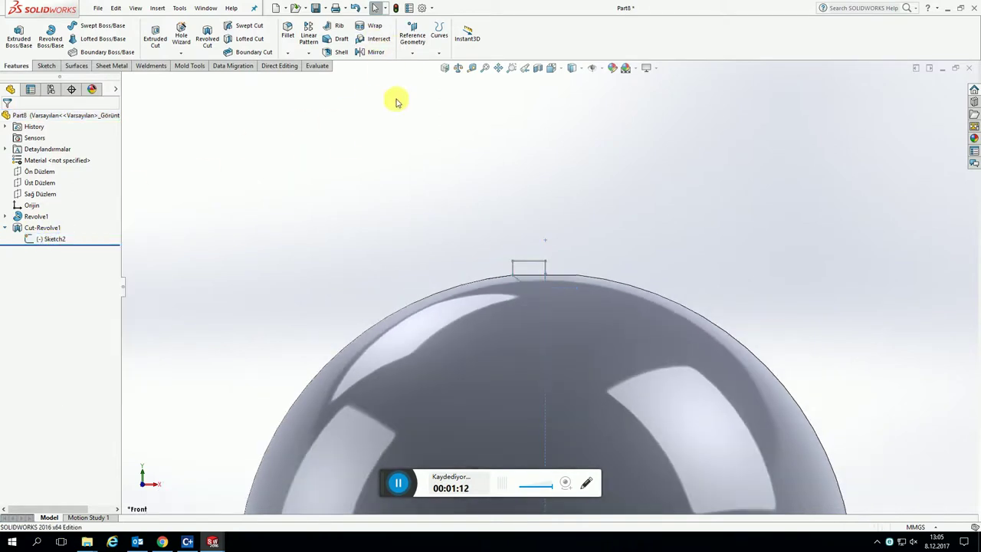
Create reference axis Axis1 along the vertical centreline.
left_click(424, 44)
left_click(417, 79)
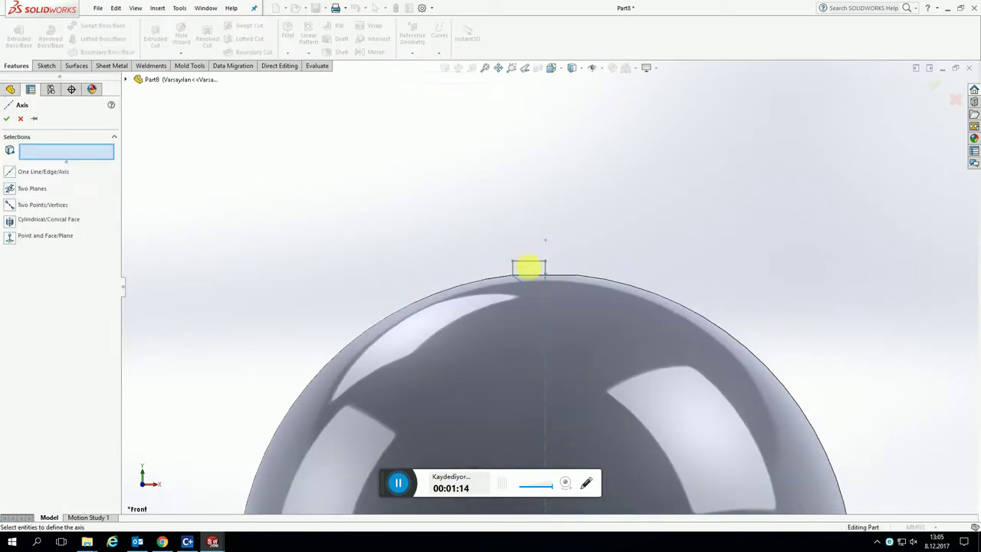
left_click(544, 309)
key("Return")
Hide Sketch2 and start a new sketch on the hemisphere's flat base.
left_click(67, 238)
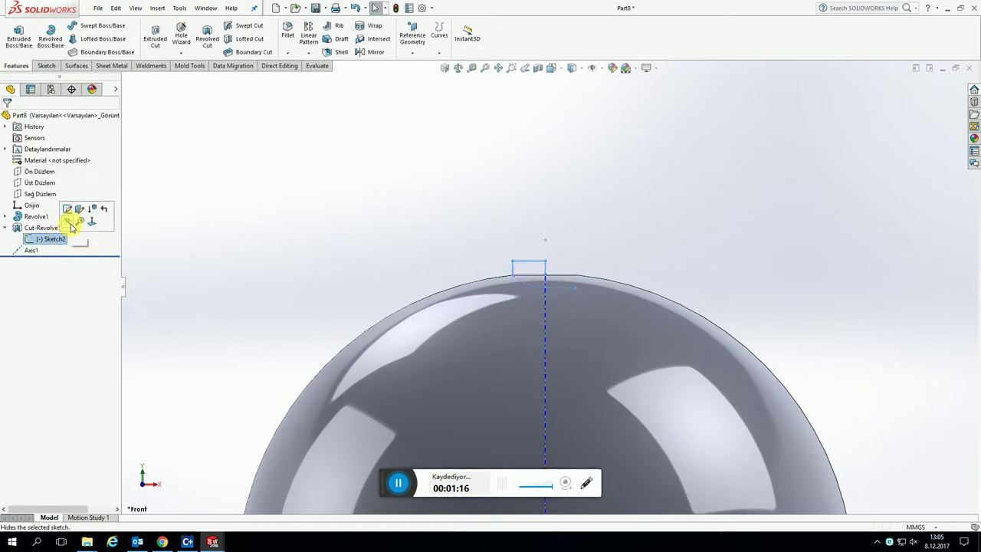
left_click(82, 205)
key("f")
mouse_move(452, 247)
middle_mouse_down()
mouse_move(503, 313)
mouse_move(577, 344)
mouse_move(557, 187)
middle_mouse_up()
left_click(573, 222)
left_click(573, 222)
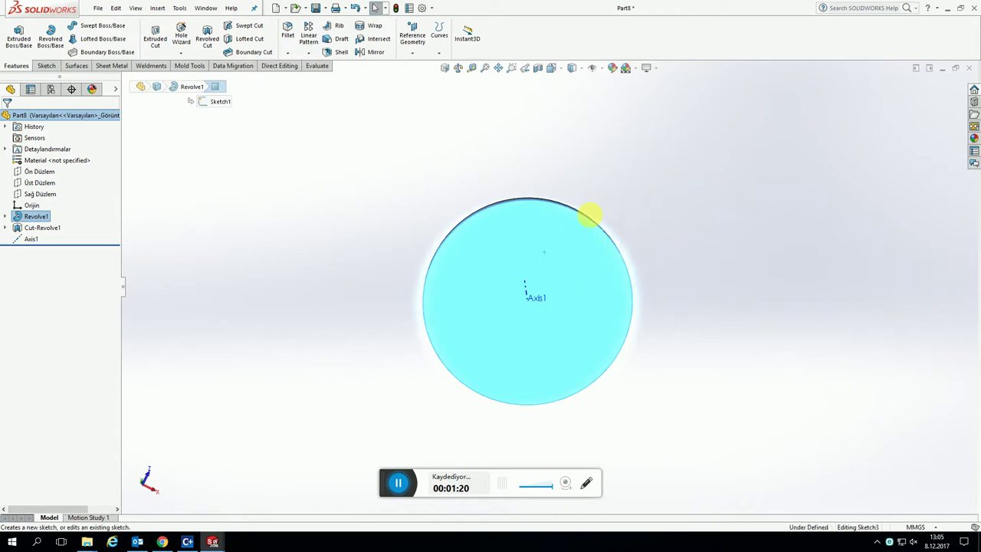
Draw a radial line from the centre to the base's edge and exit the sketch.
key("l")
left_click(526, 65)
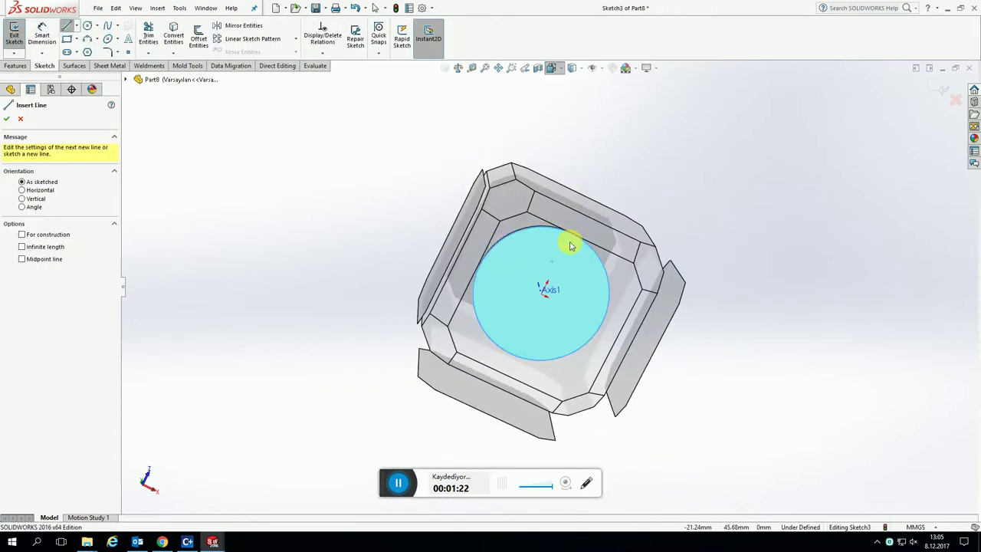
left_click(548, 288)
left_click(549, 93)
key("Escape")
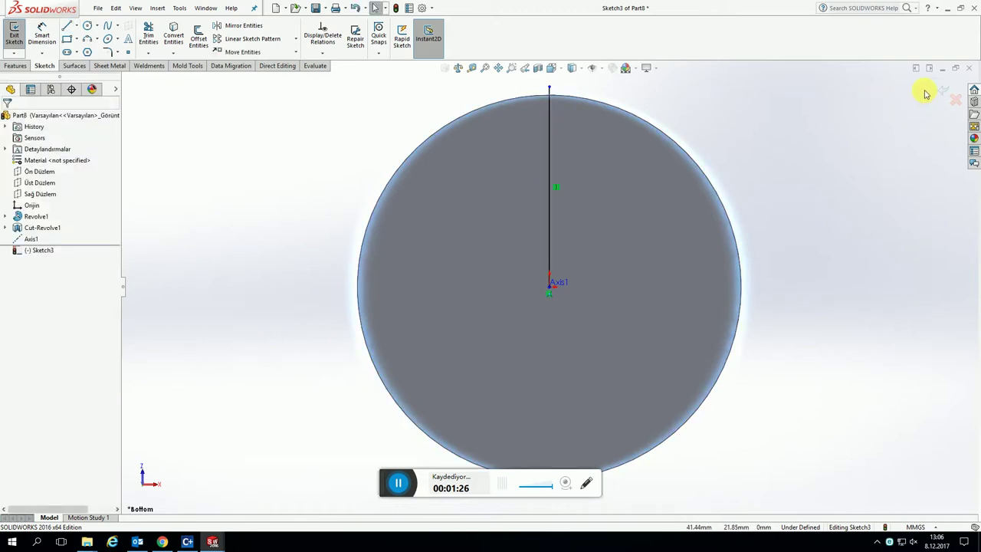
left_click(942, 92)
Create reference axis Axis2 along the new sketch line.
left_click(412, 34)
left_click(419, 77)
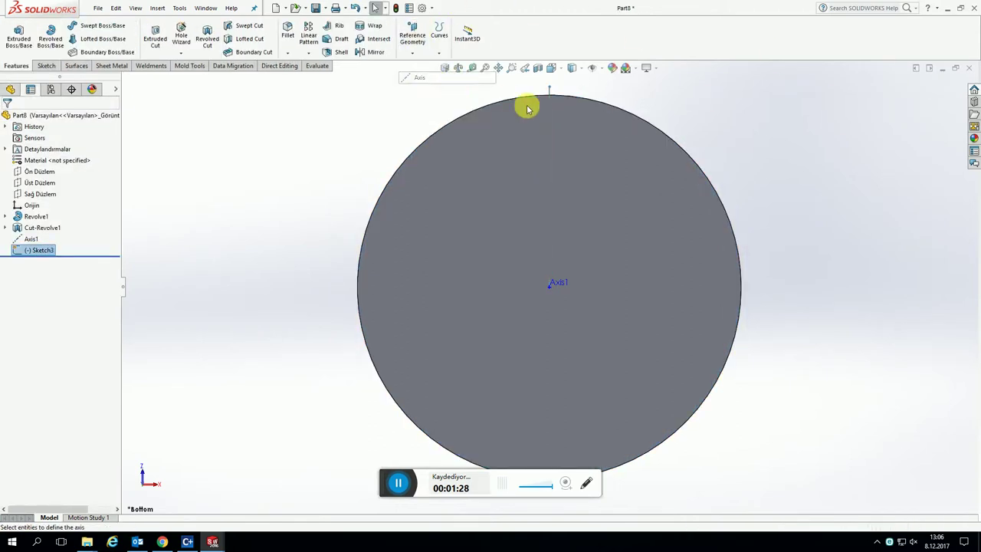
left_click(547, 115)
middle_click_drag(547, 171, 635, 317)
key("Return")
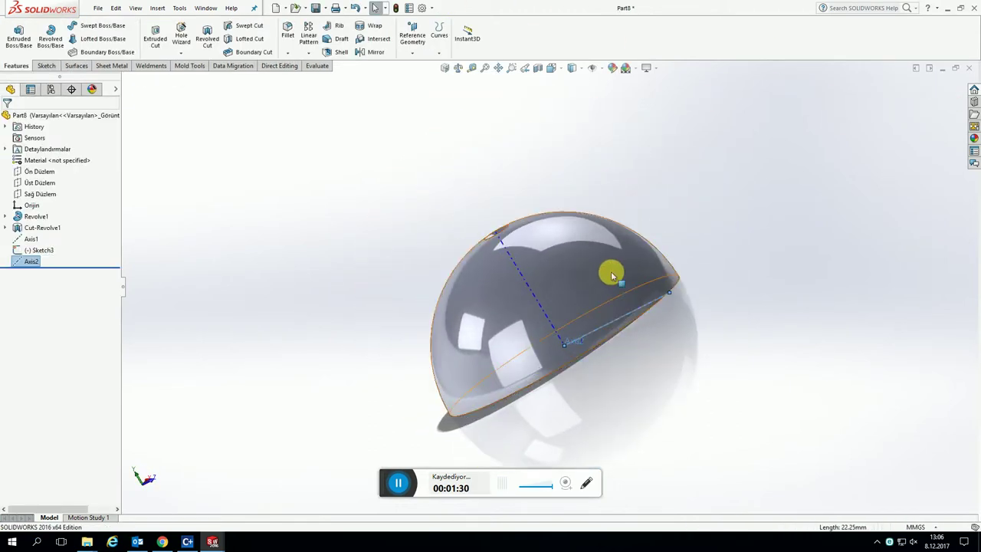
mouse_move(611, 271)
middle_mouse_down()
mouse_move(662, 328)
mouse_move(383, 131)
middle_mouse_up()
Circular-pattern Cut-Revolve1 about Line1@Sketch3: 7 instances, 15° apart, reversed direction.
left_click(309, 52)
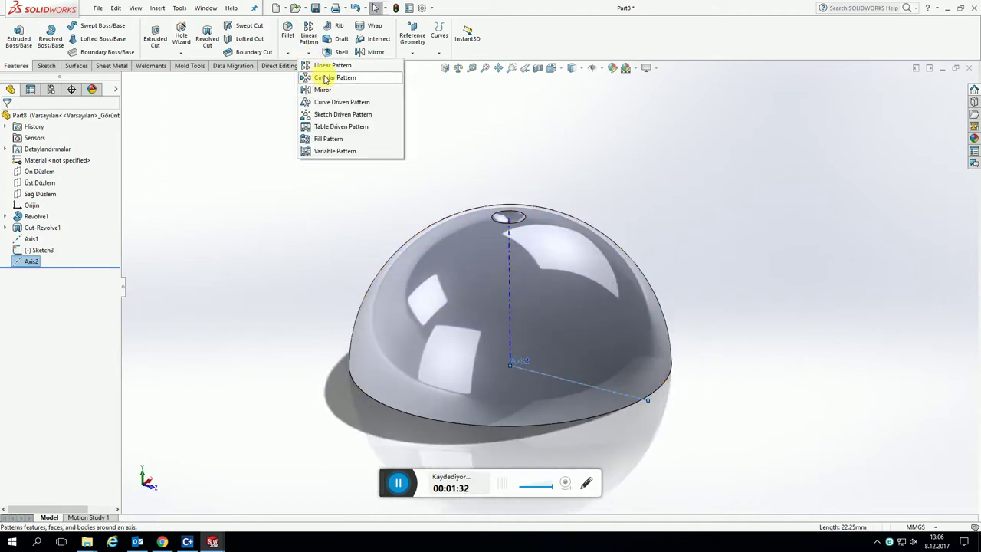
left_click(326, 79)
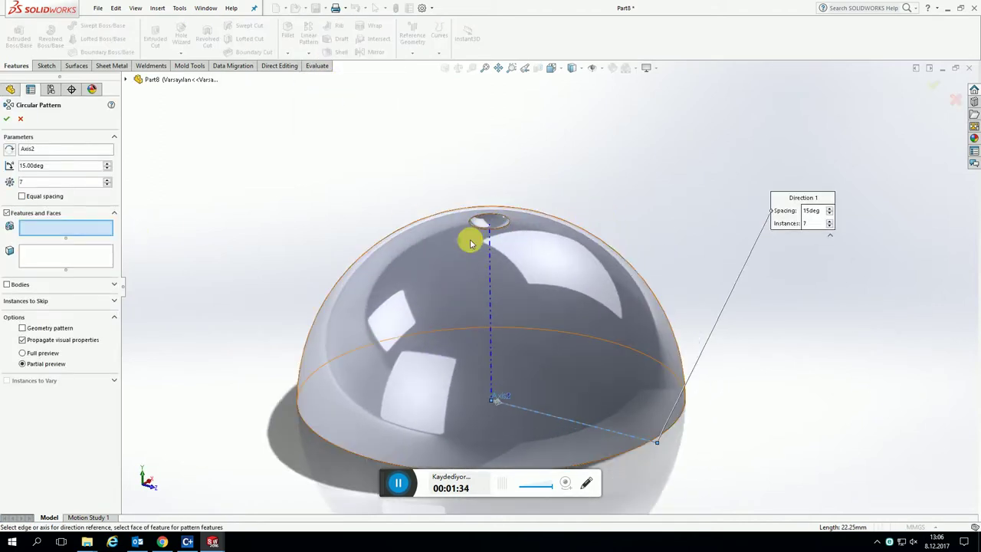
left_click(483, 220)
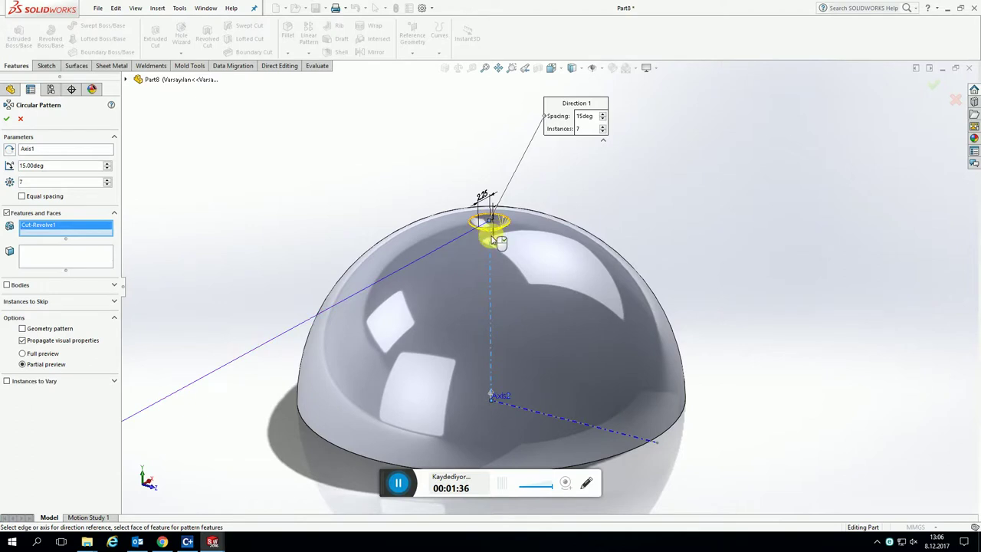
left_click(491, 245)
left_click(10, 150)
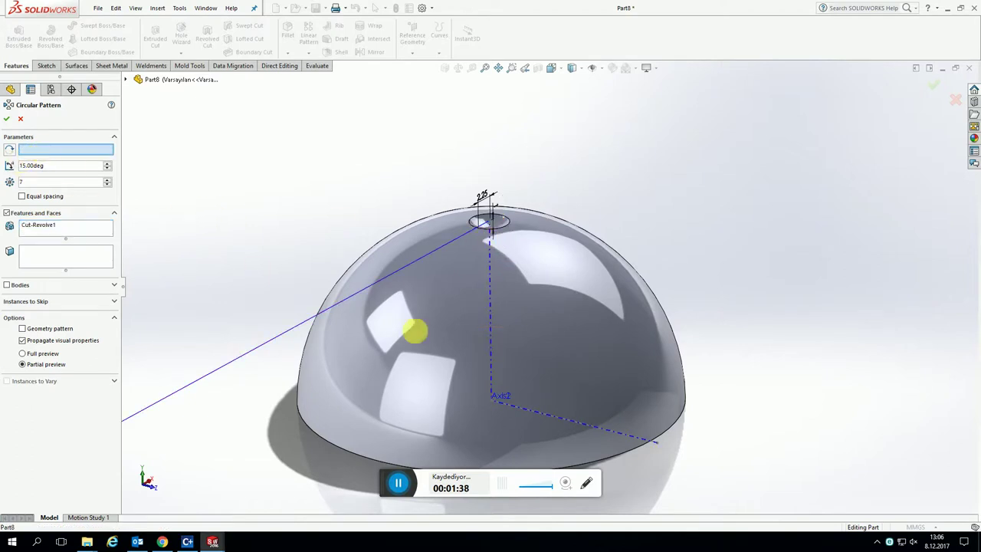
left_click(608, 430)
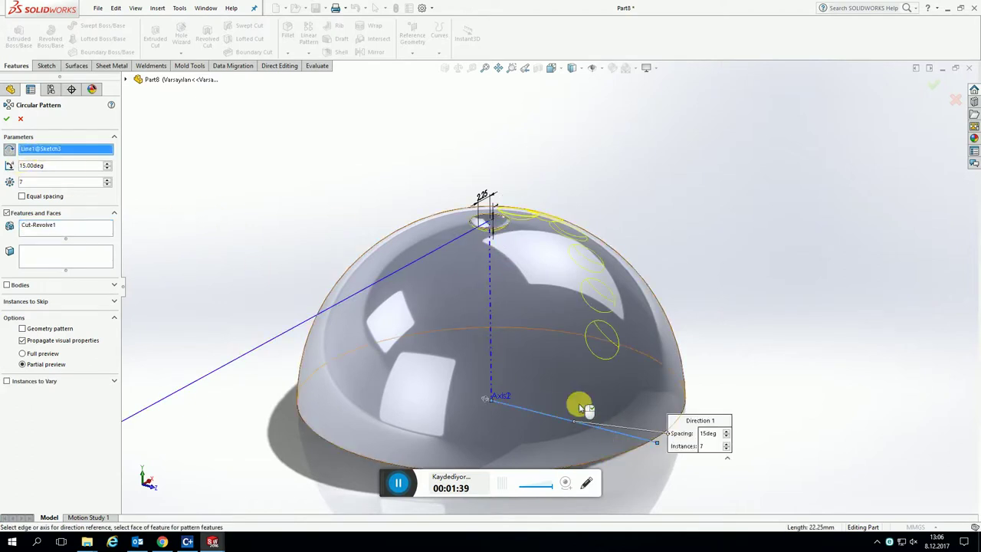
left_click(10, 149)
left_click(9, 119)
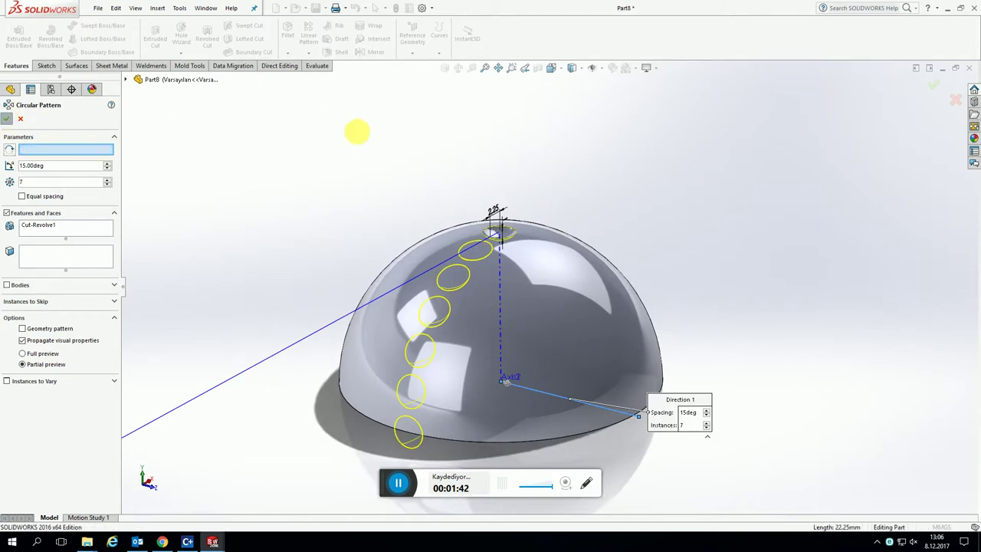
scroll(495, 235, "down", 2)
scroll(463, 232, "down", 2)
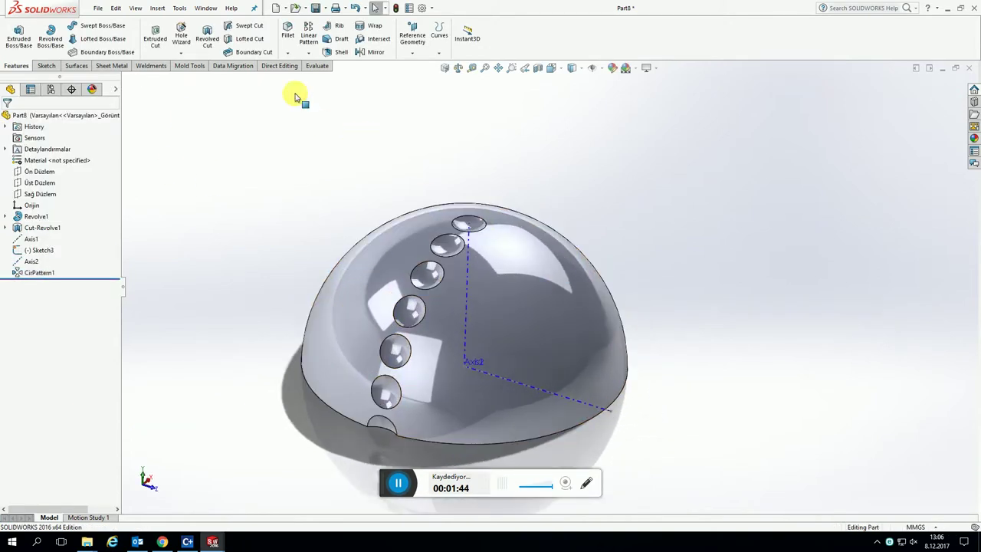
Pattern the second dimple 6 times equally spaced over 360° around Axis1.
left_click(307, 51)
left_click(334, 78)
scroll(465, 247, "down", 1)
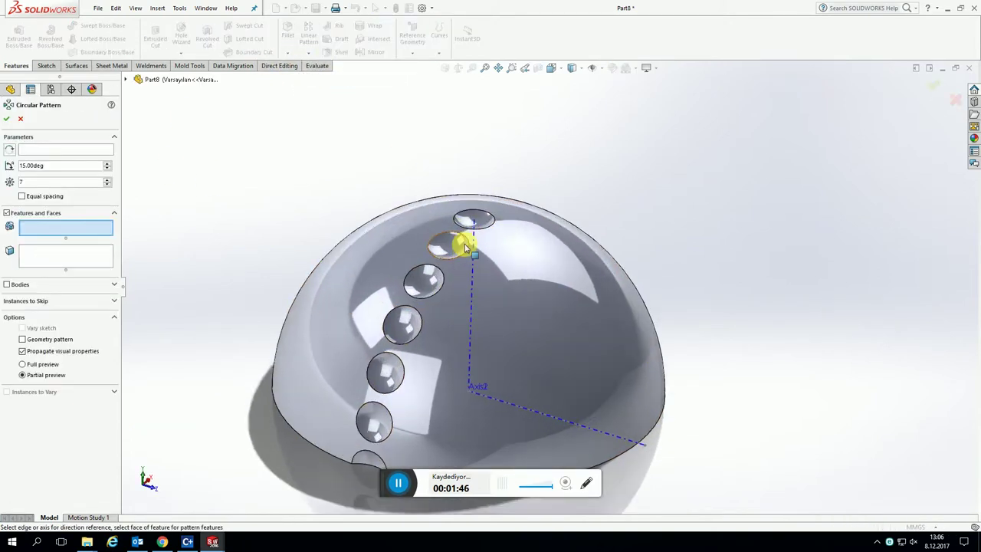
left_click(486, 221)
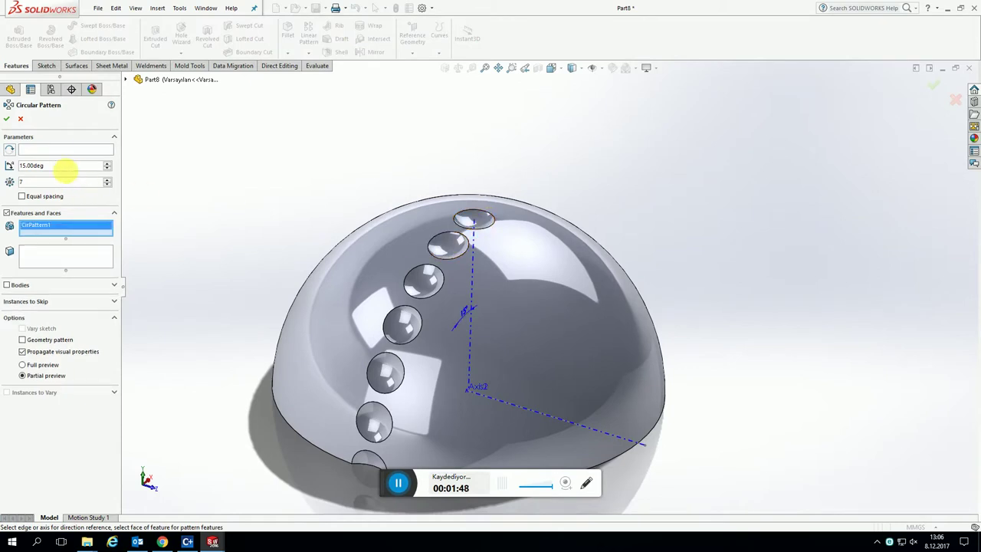
left_click(65, 150)
left_click(470, 354)
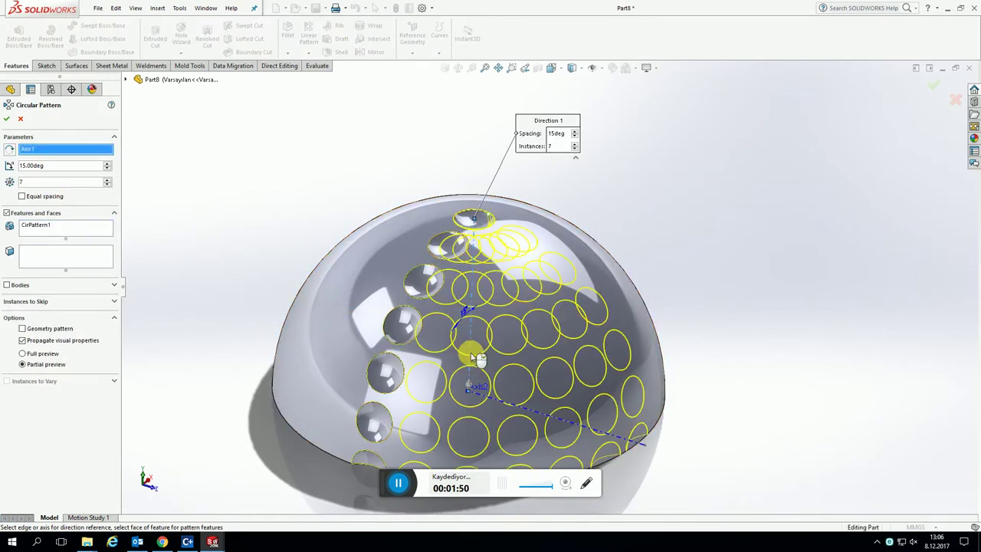
right_click(48, 224)
left_click(61, 243)
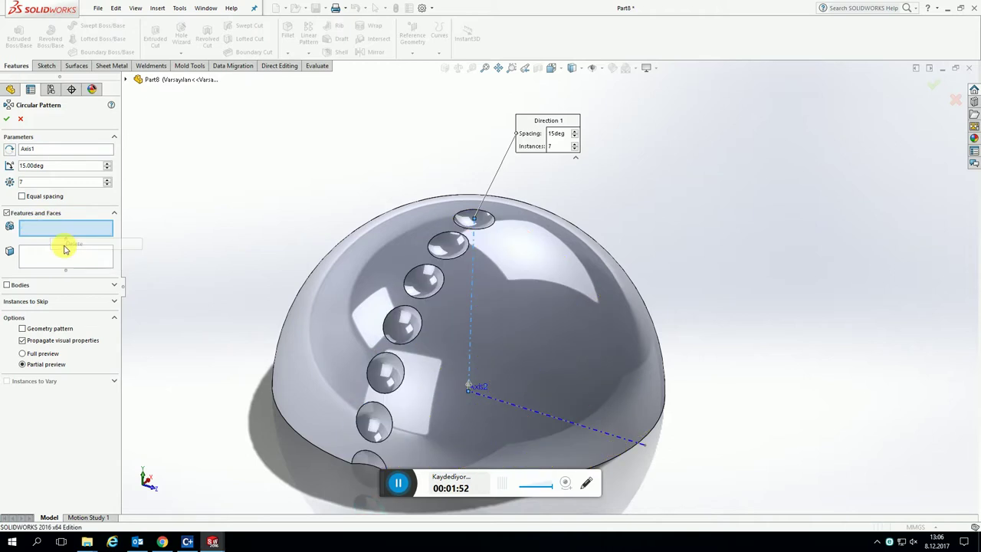
left_click(450, 253)
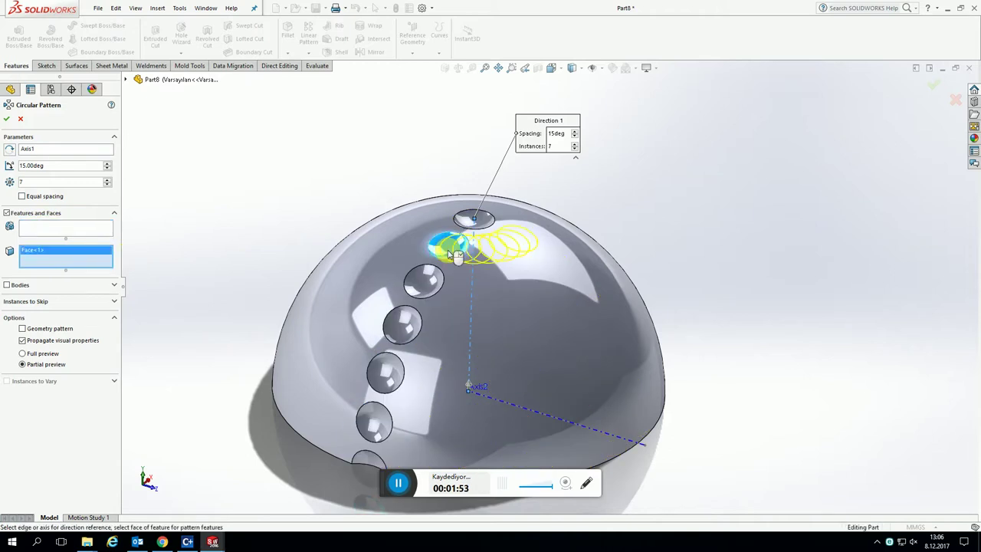
left_click(44, 198)
key("Down")
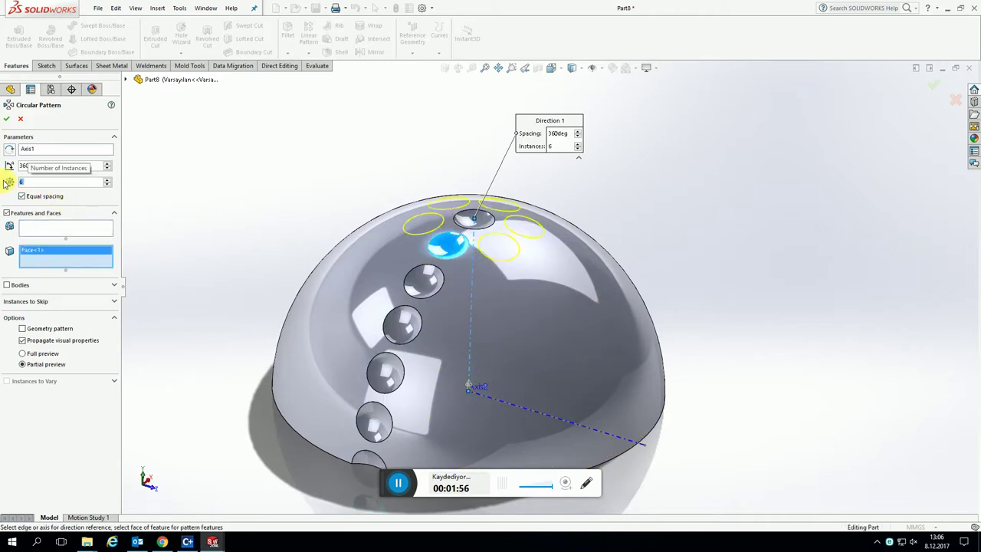
left_click(8, 115)
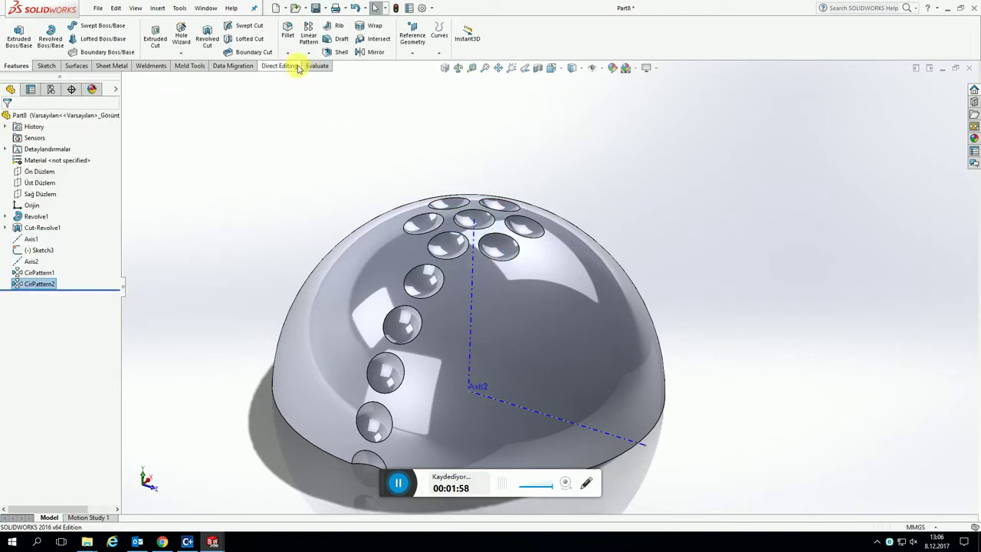
Pattern the next dimple down 12 times equally spaced around Axis1.
left_click(308, 53)
left_click(330, 69)
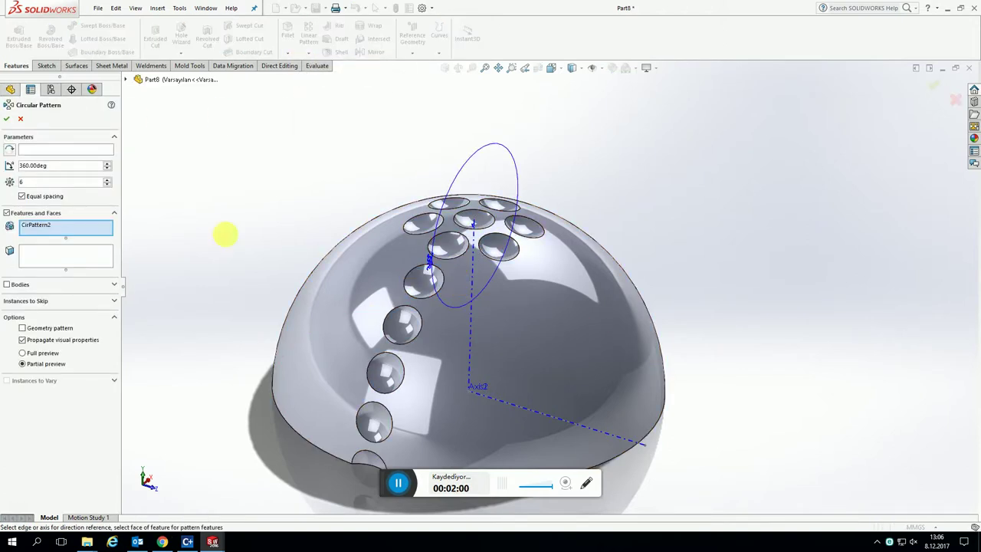
right_click(46, 223)
left_click(83, 232)
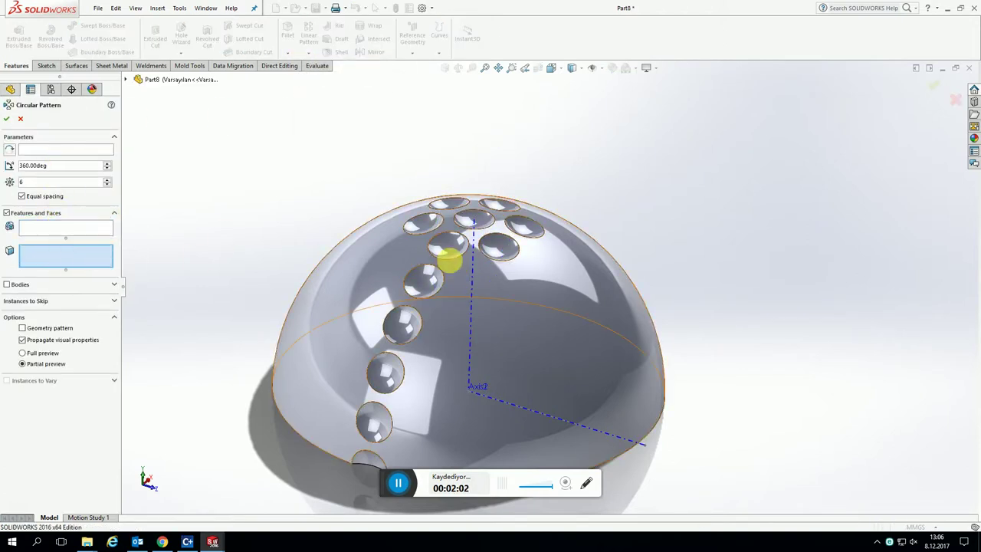
left_click(421, 284)
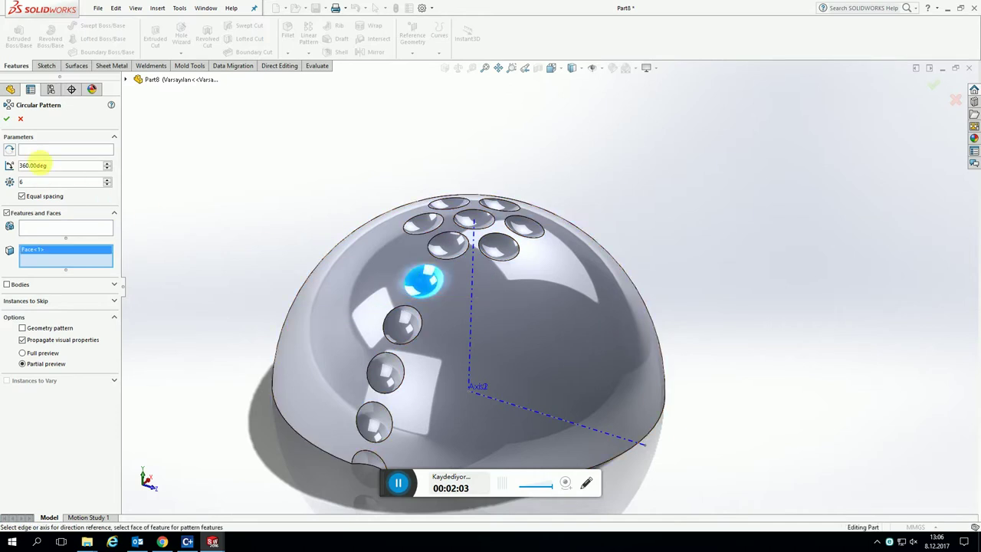
left_click(471, 321)
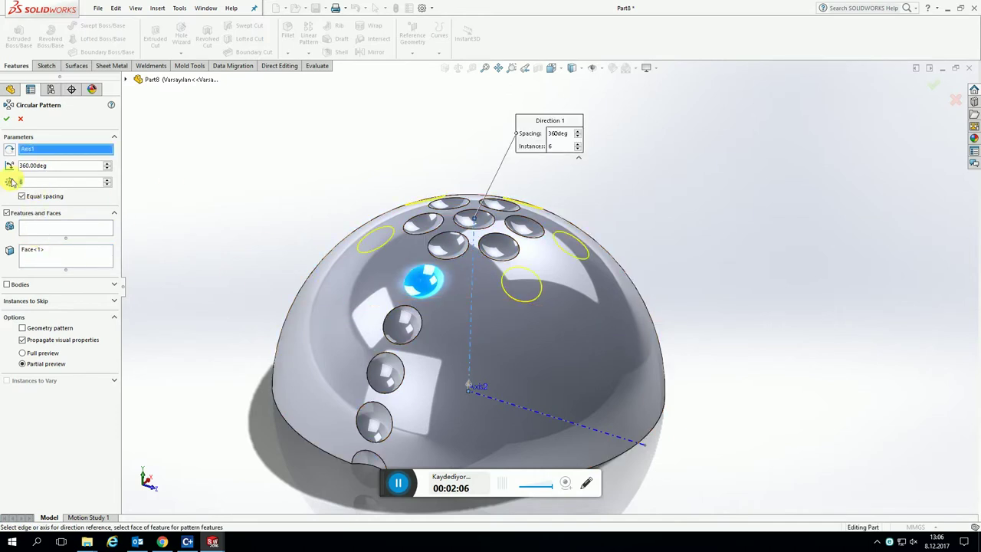
left_click(65, 182)
type("12")
left_click(8, 120)
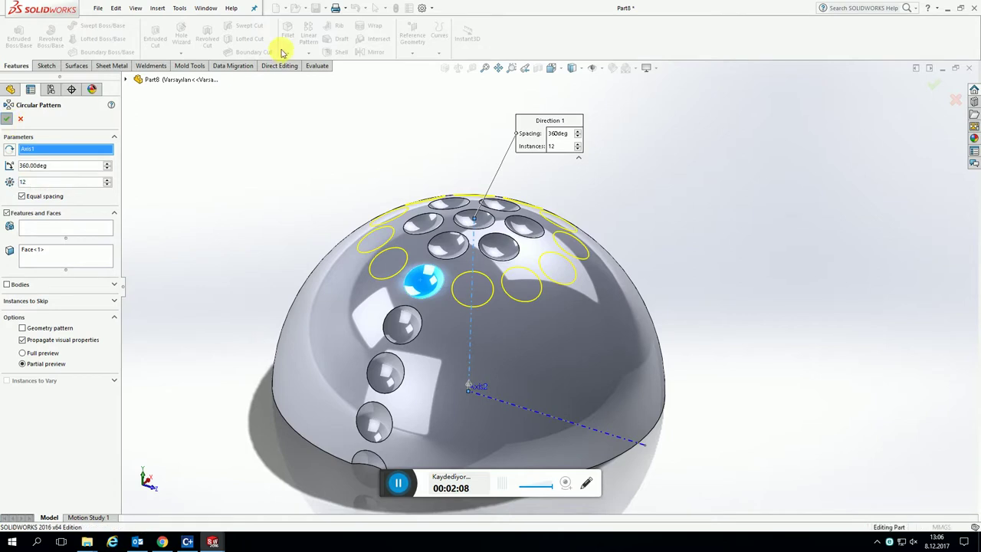
left_click(318, 61)
left_click(330, 75)
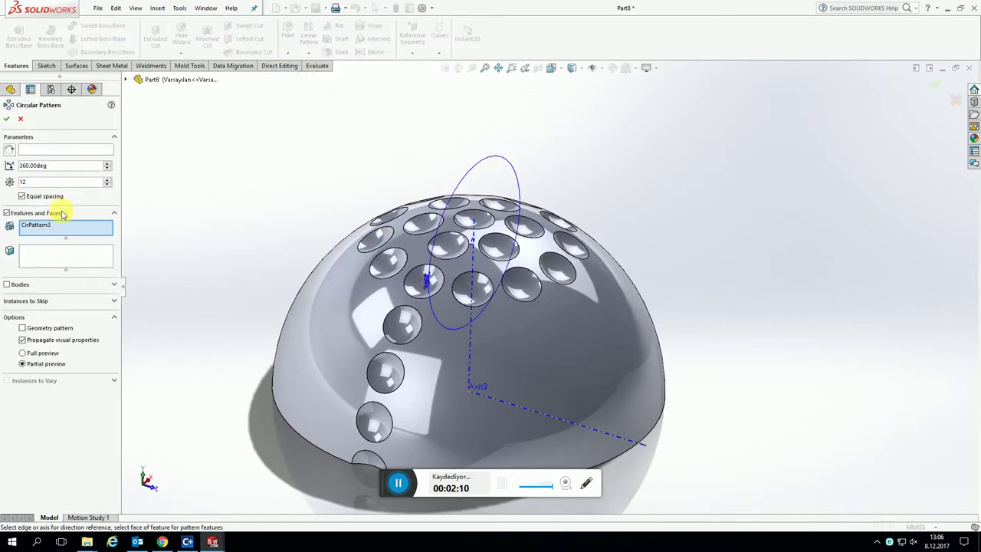
Pattern the next dimple down into a ring of 18 around the axis.
key("Delete")
left_click(77, 261)
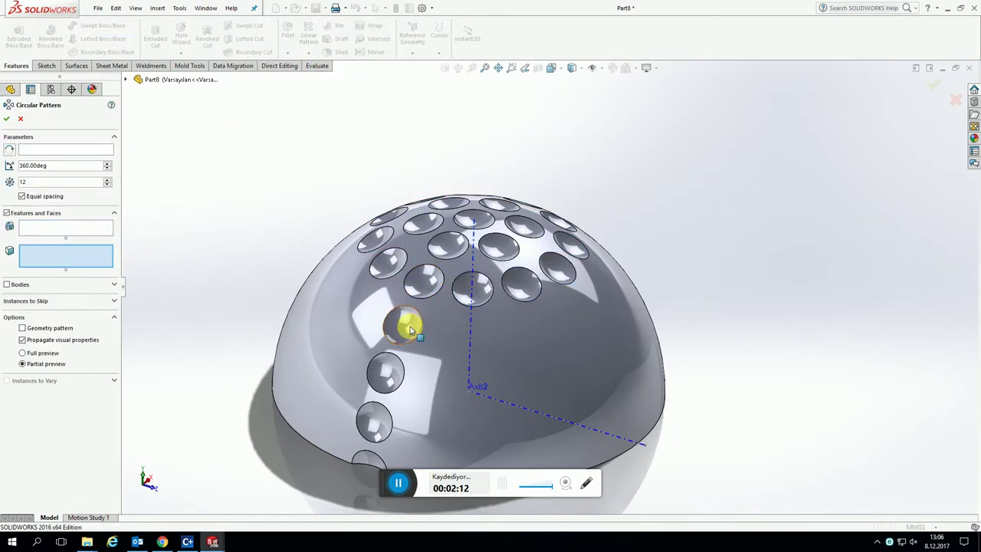
left_click(410, 329)
left_click(84, 149)
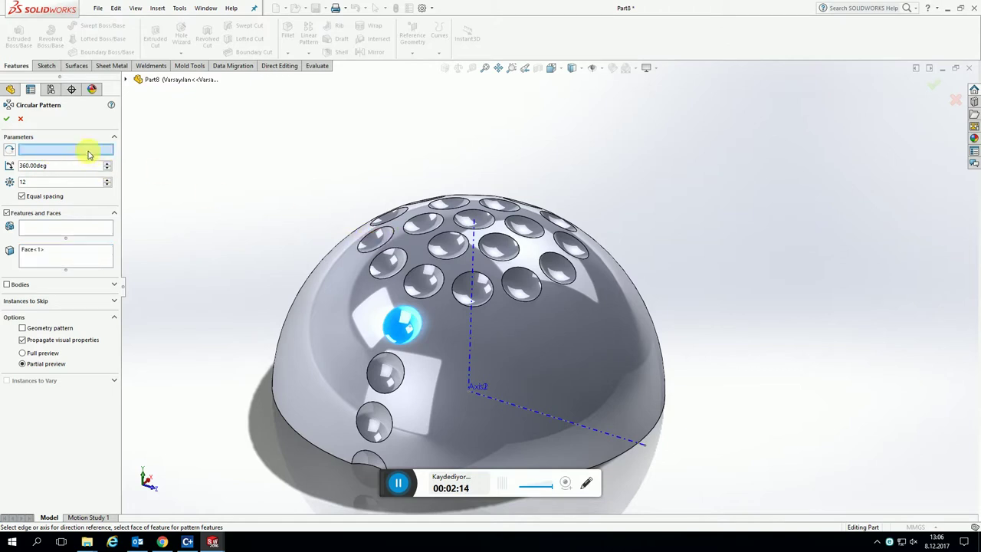
left_click(468, 324)
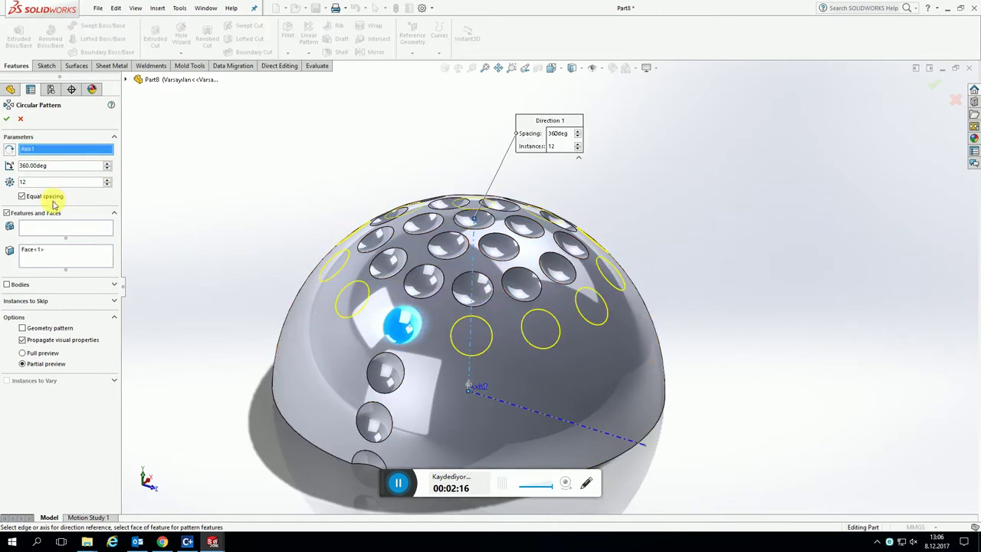
type("18")
key("Return")
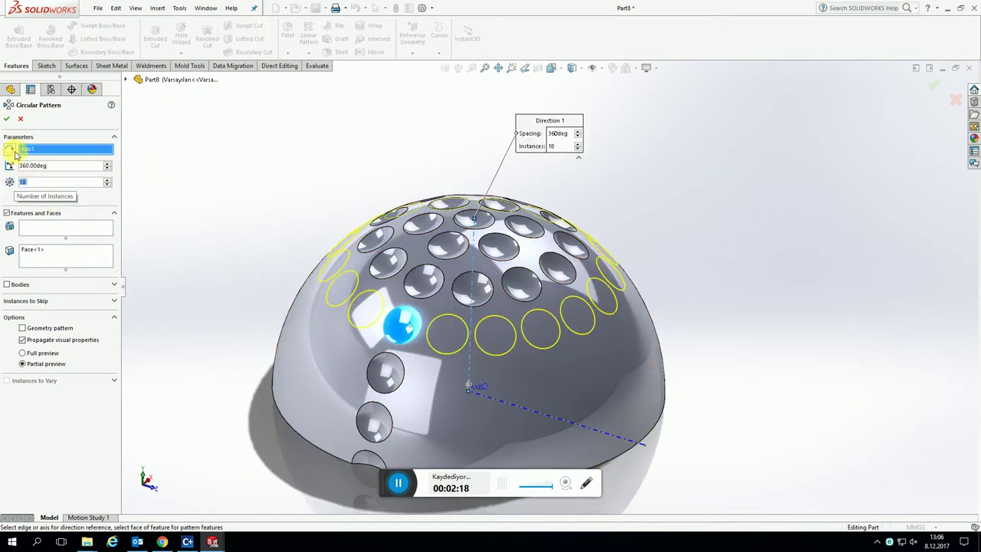
left_click(7, 120)
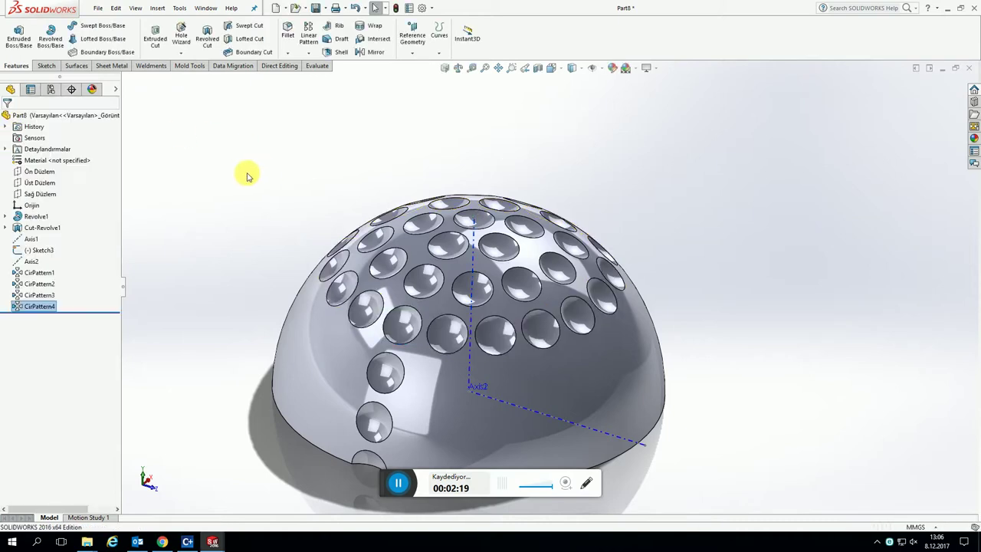
Add another circular pattern ring of 21 dimples around the axis.
left_click(311, 54)
left_click(337, 85)
left_click(72, 267)
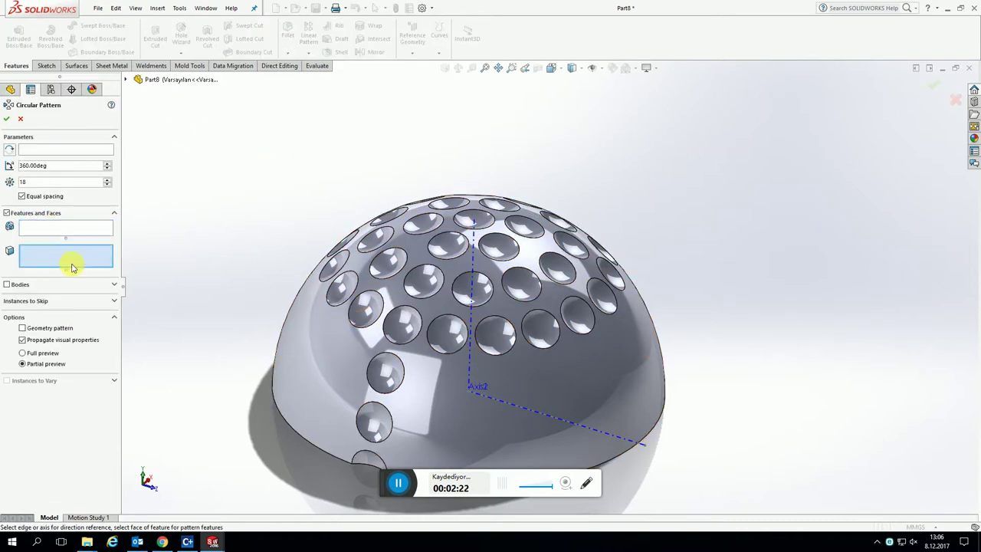
left_click(386, 373)
left_click(79, 151)
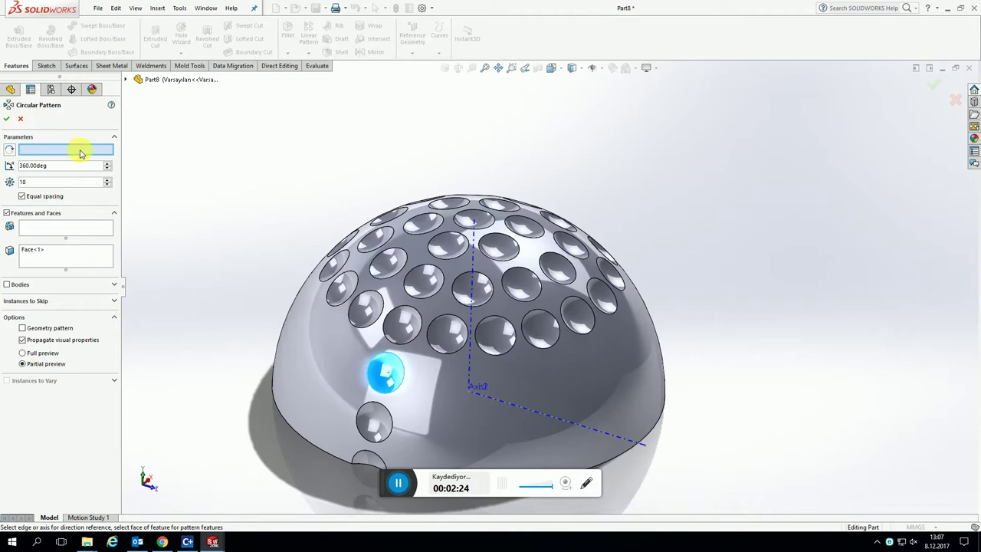
left_click(475, 280)
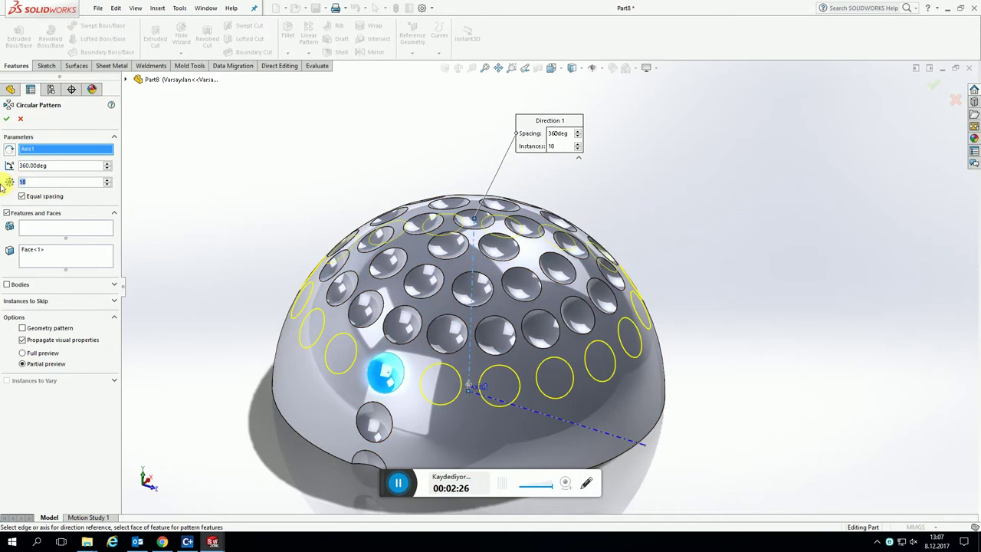
left_click(62, 182)
type("21")
key("Return")
left_click(7, 121)
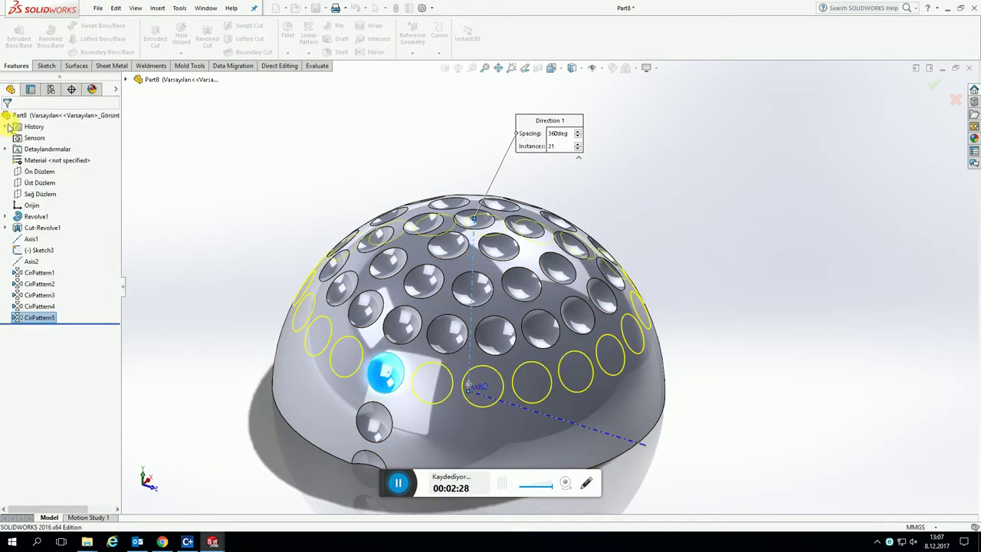
left_click(311, 60)
Pattern a lower dimple into a ring of 24 around the axis.
left_click(329, 75)
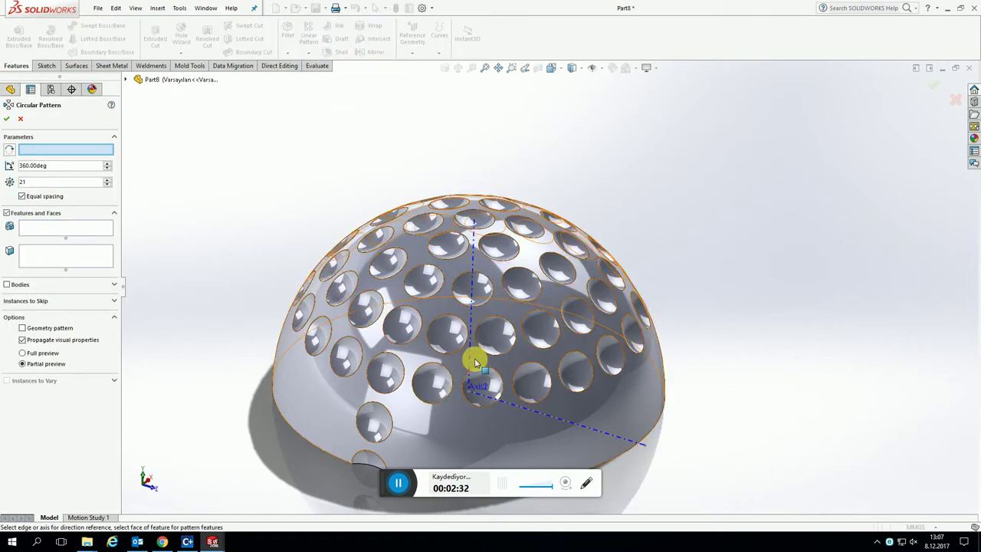
left_click(469, 351)
left_click(61, 256)
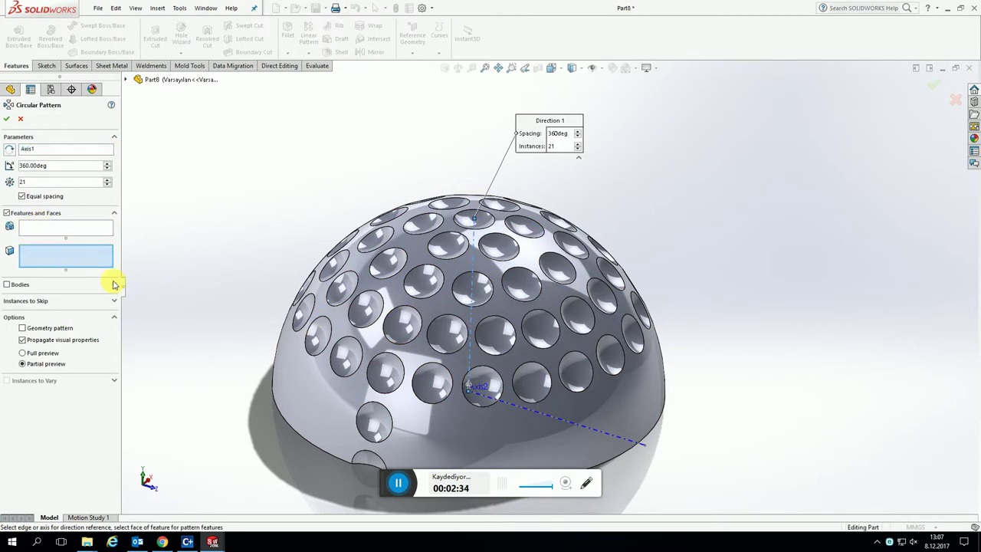
left_click(373, 421)
left_click_drag(46, 181, 9, 181)
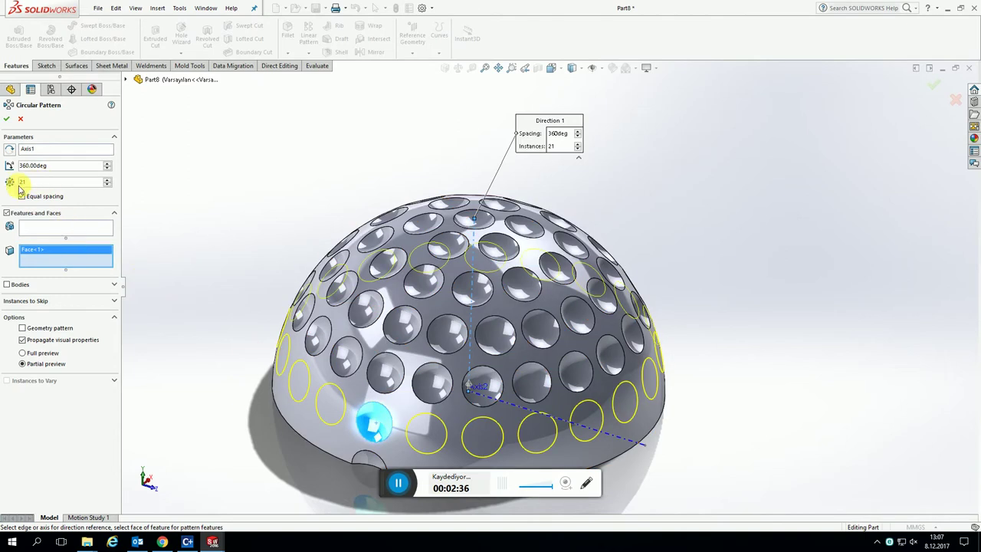
type("24")
left_click(6, 119)
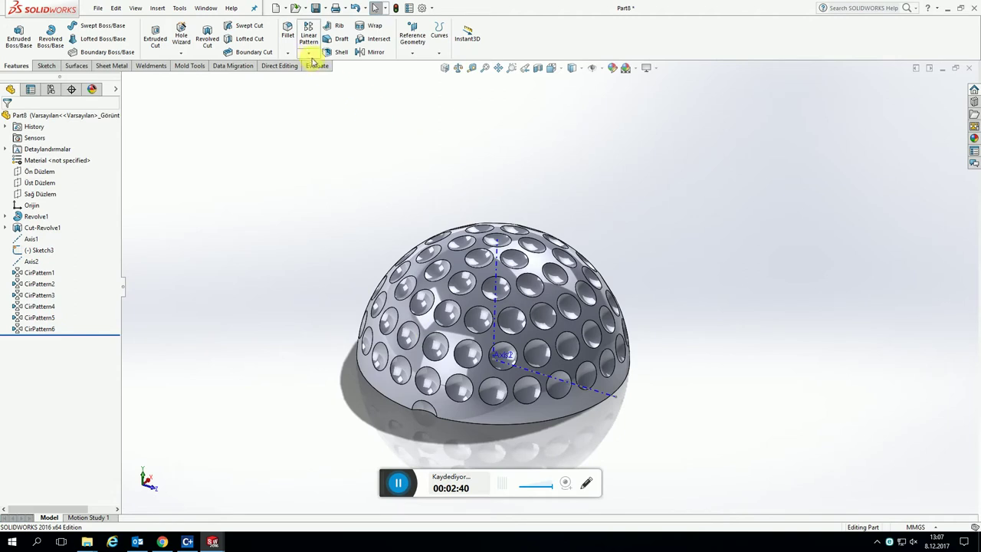
Drop CirPattern1 from the features and pattern the rim dimple into 27 instances.
left_click(310, 54)
left_click(322, 72)
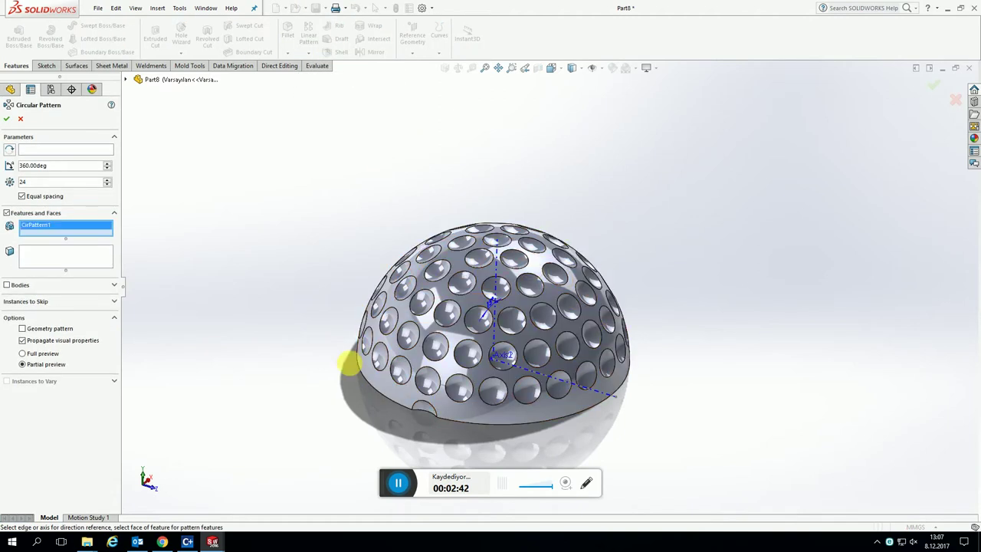
left_click(54, 150)
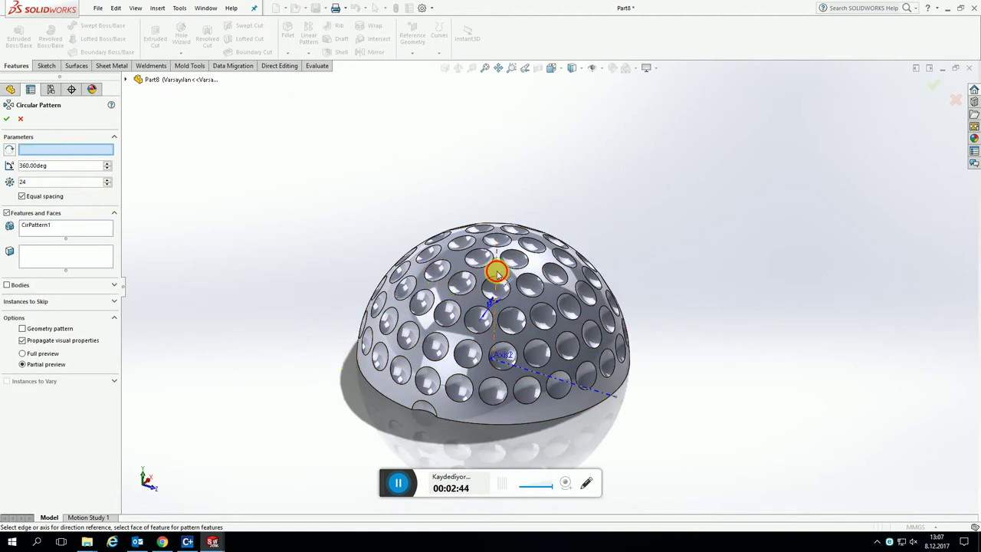
left_click(497, 272)
left_click(38, 224)
right_click(38, 224)
left_click(57, 245)
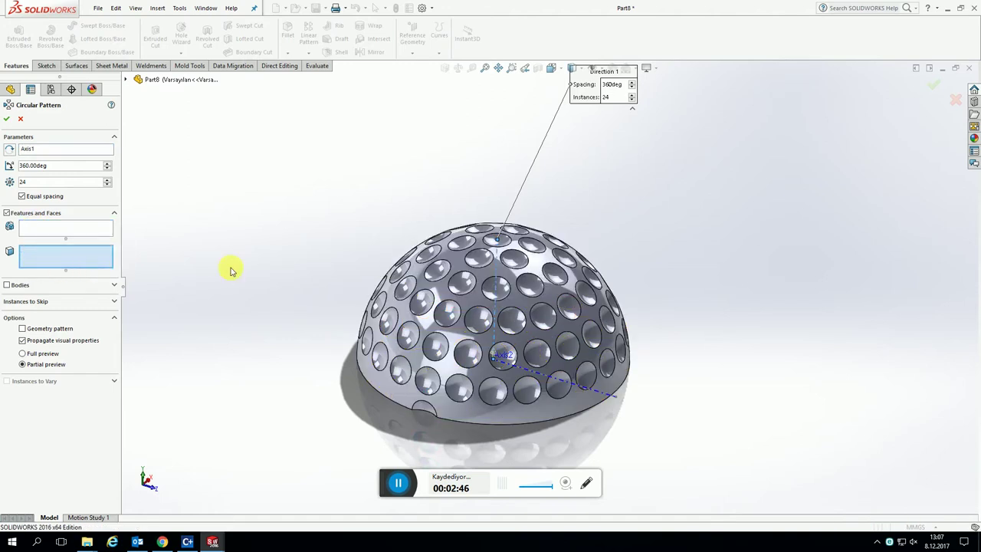
left_click(433, 413)
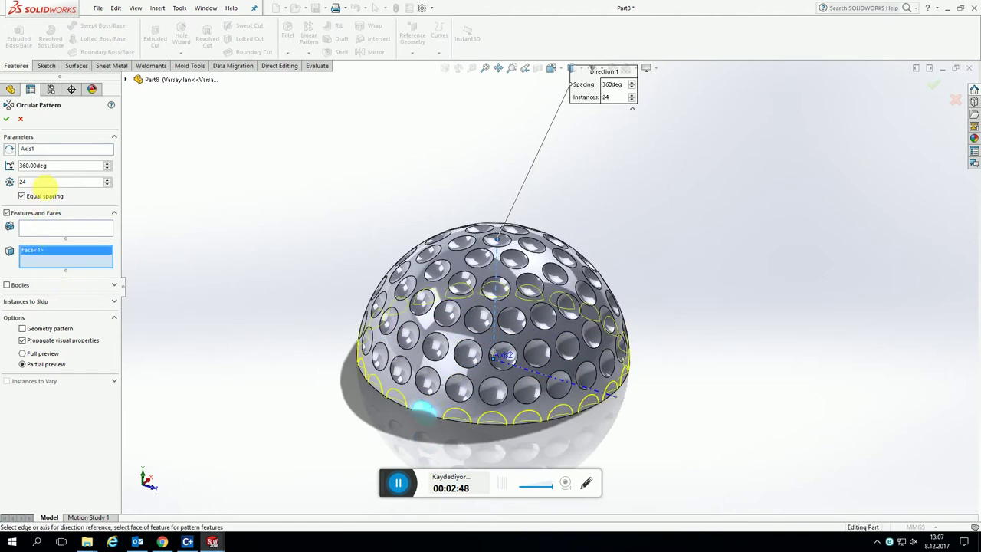
type("7")
key("Return")
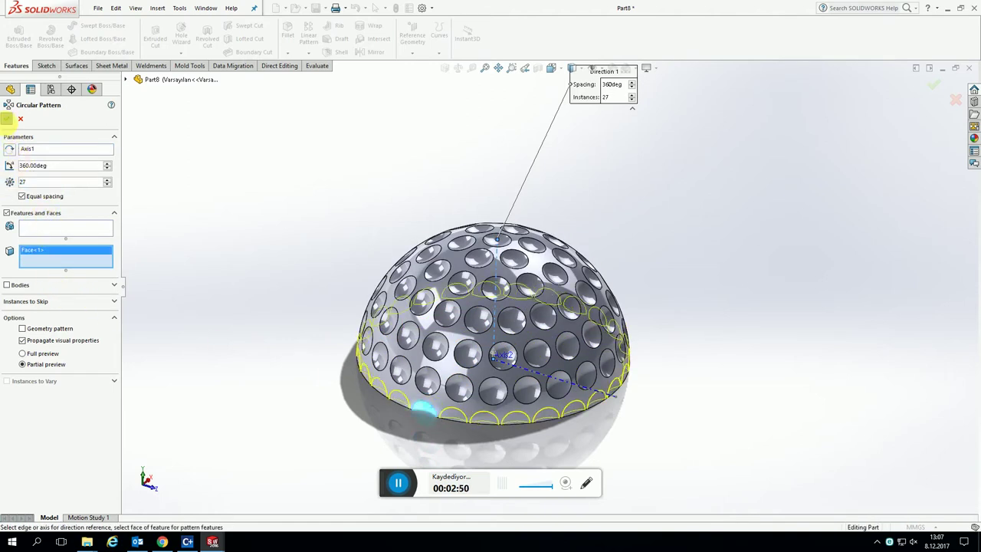
left_click(6, 119)
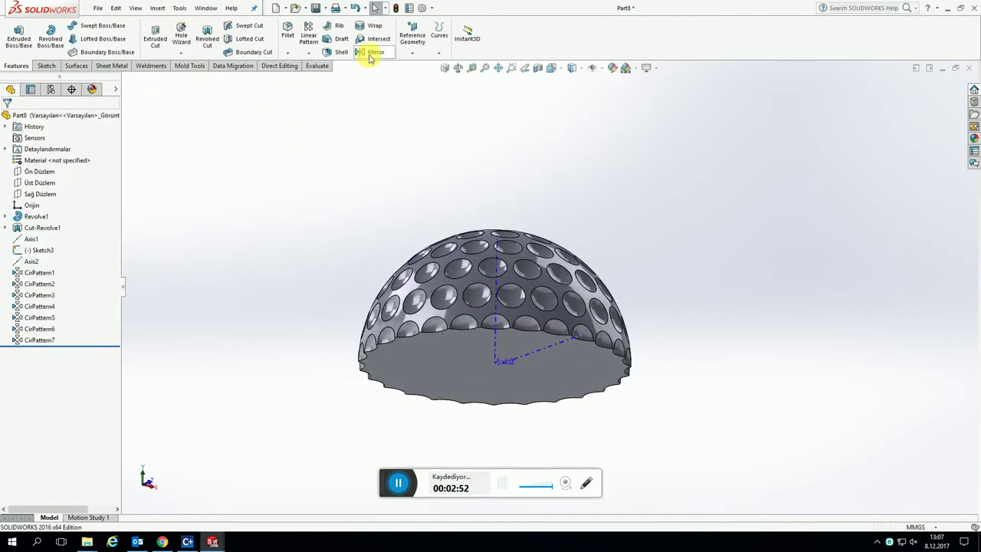
Mirror the dimpled dome body across its flat base to form a full ball.
left_click(370, 54)
left_click(455, 350)
left_click(64, 149)
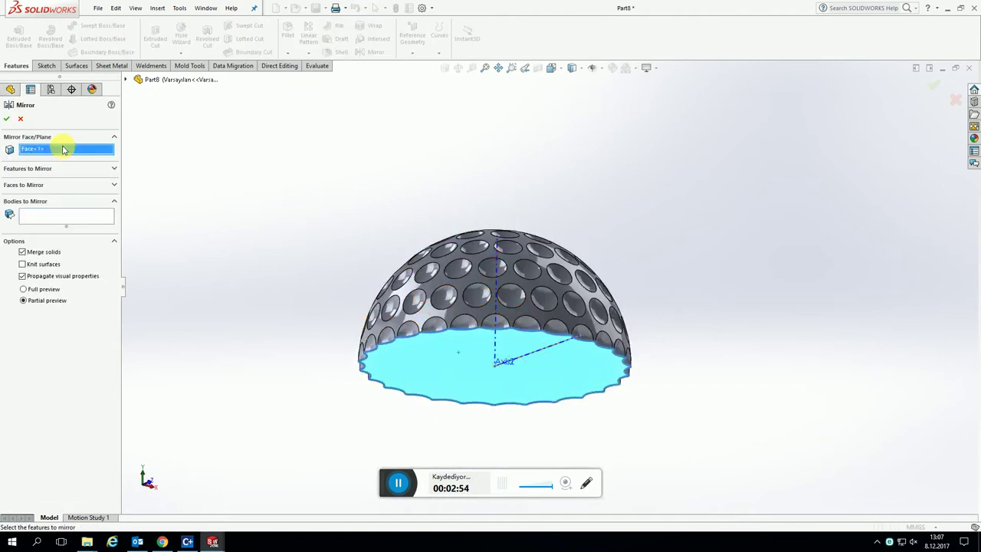
left_click(77, 217)
left_click(455, 268)
right_click(371, 205)
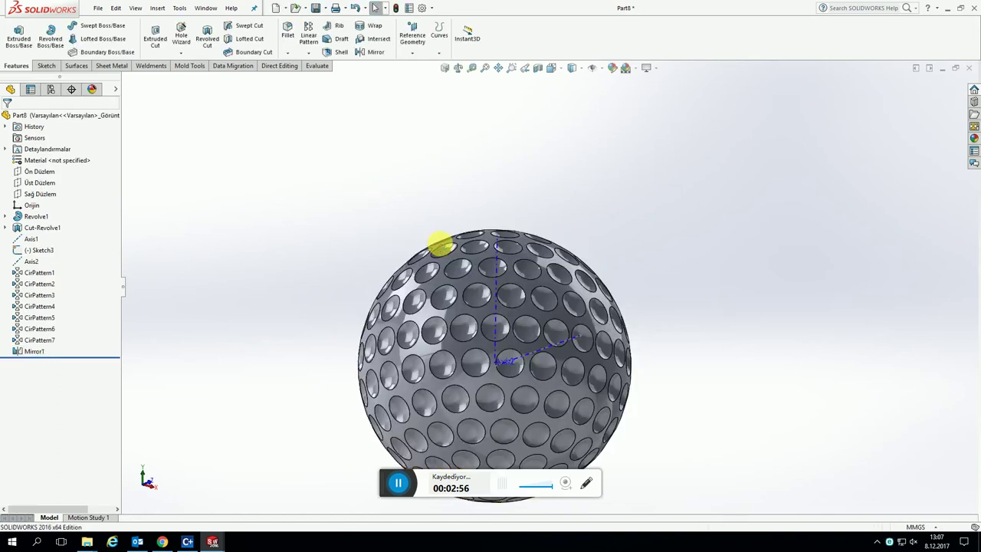
Fillet the ball's outer face with a 1 mm radius.
left_click(291, 55)
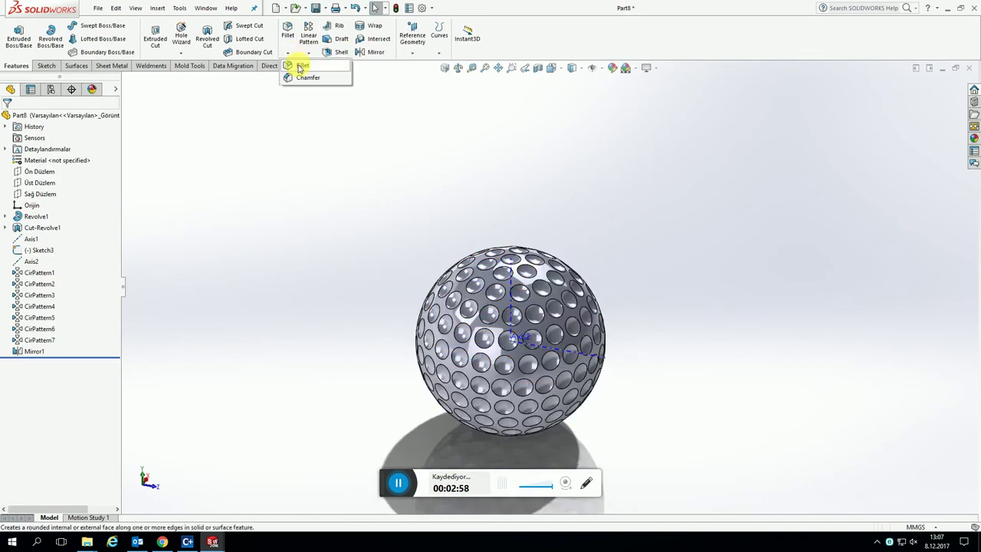
left_click(307, 64)
left_click(482, 304)
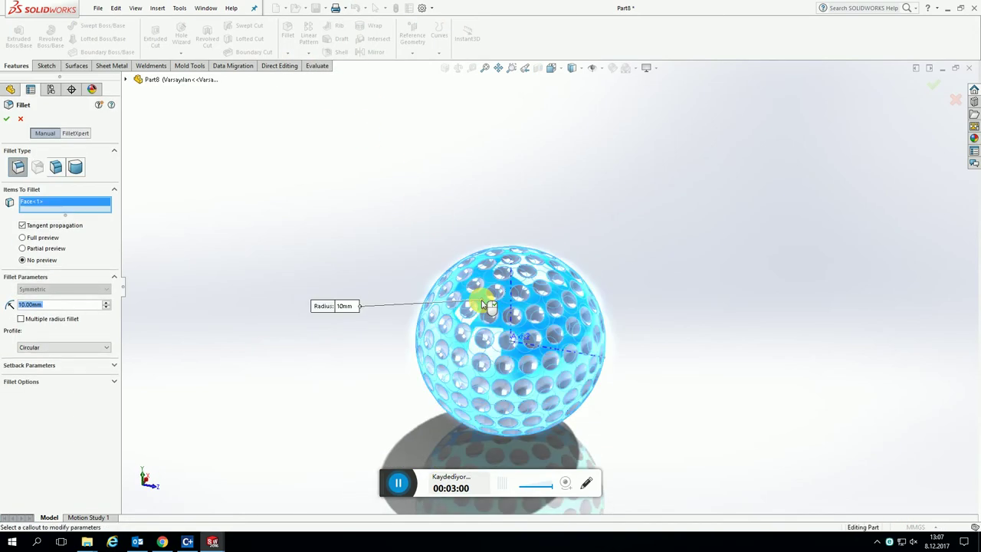
type("1")
key("Return")
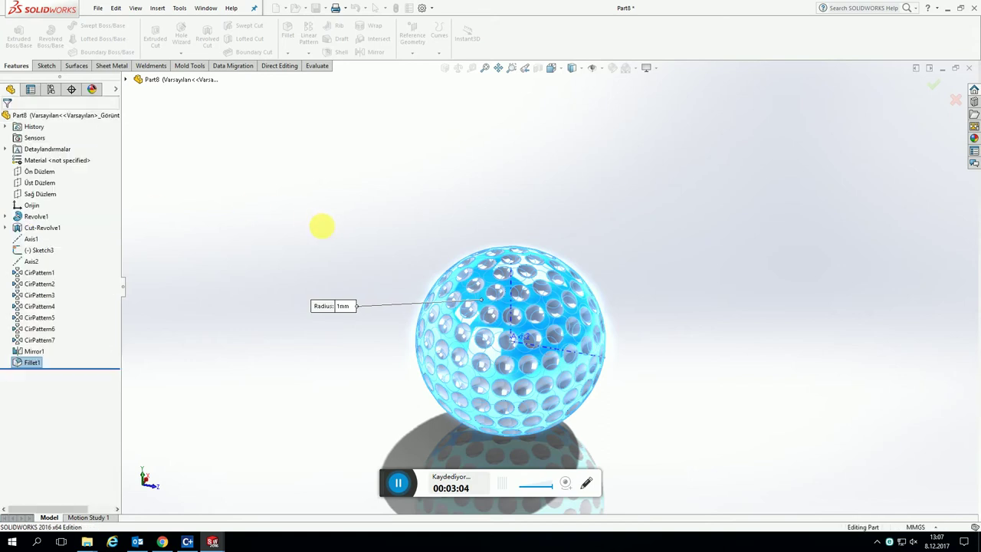
scroll(486, 340, "down", 2)
Change the part's appearance colour to a light white-grey.
scroll(516, 307, "down", 3)
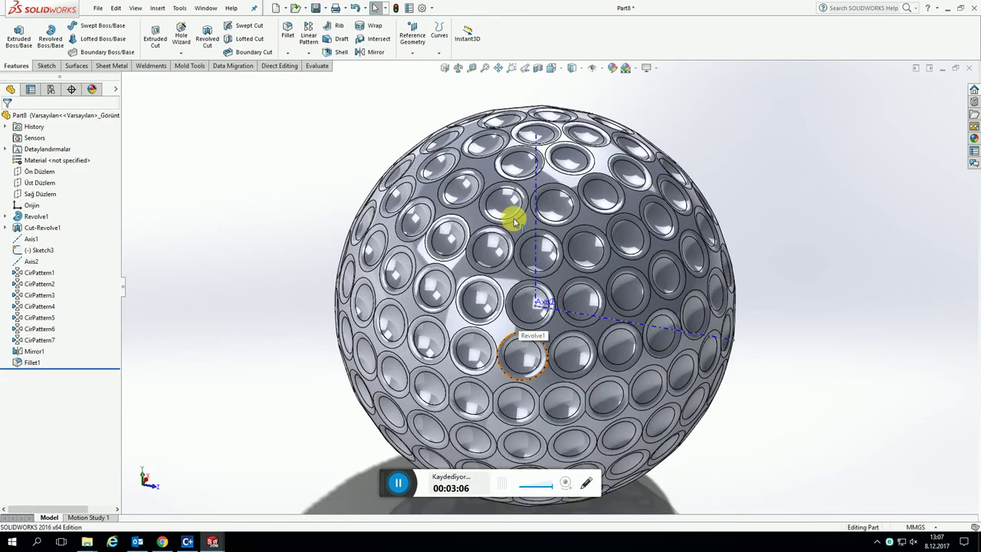
right_click(521, 227)
right_click(471, 215)
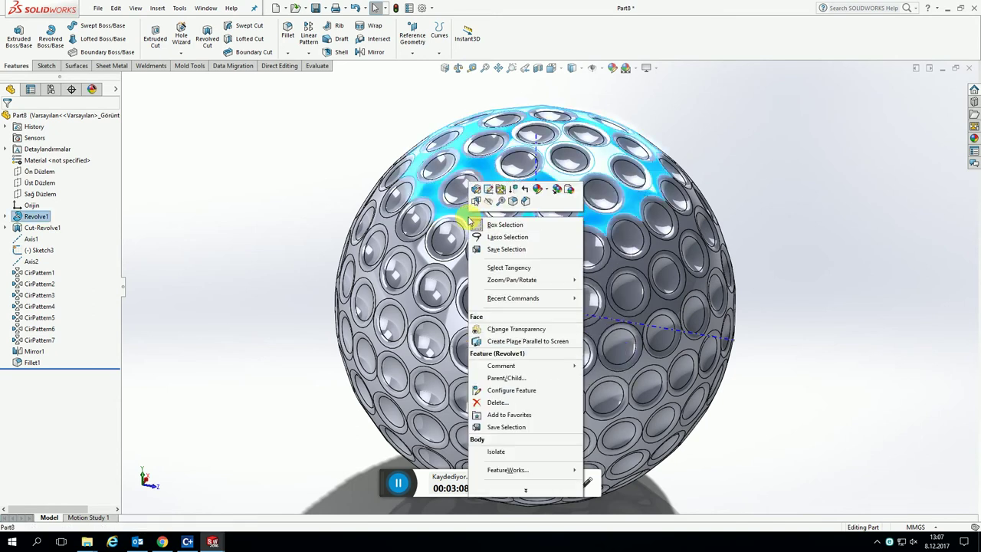
left_click(540, 190)
left_click(564, 241)
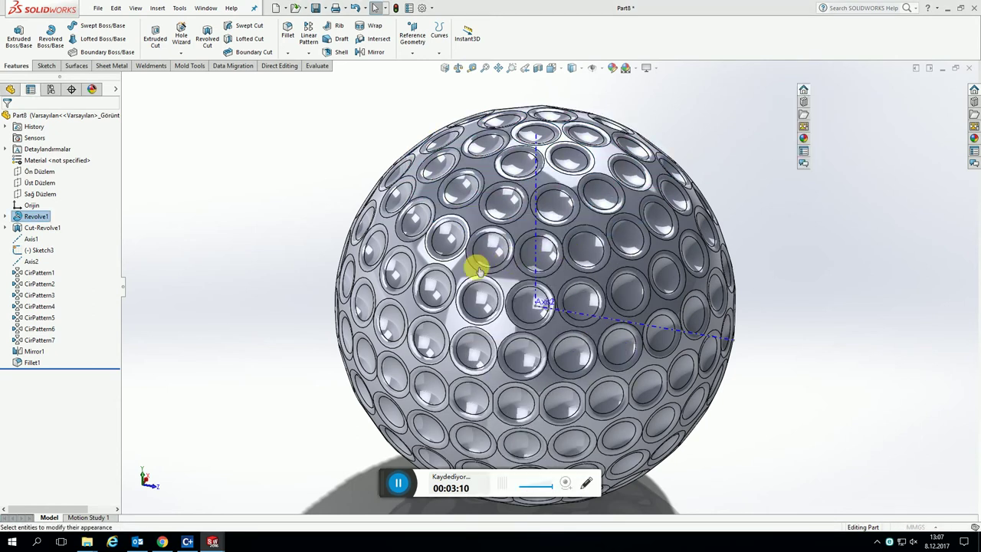
left_click(86, 321)
key("Return")
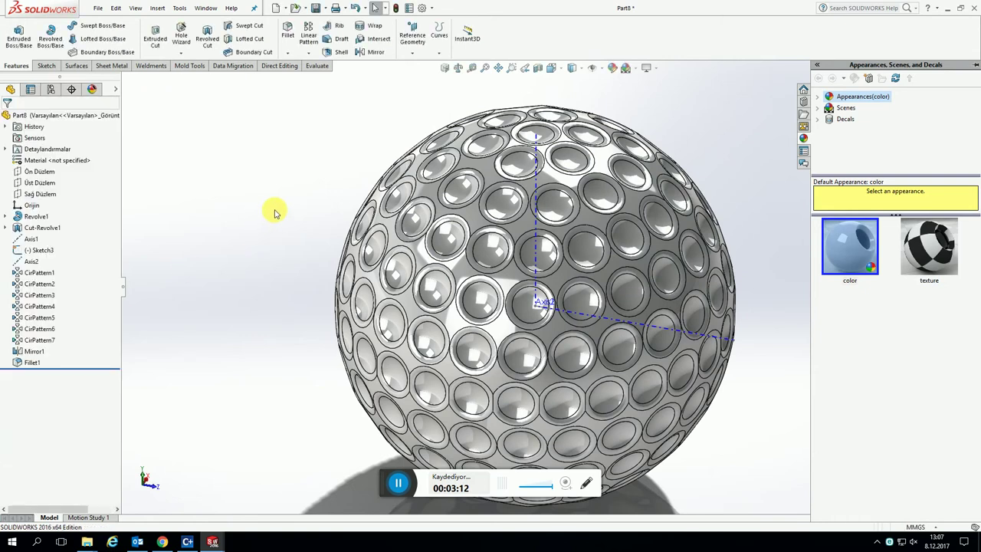
Switch the display style to Shaded without edges and orbit the ball.
left_click(574, 69)
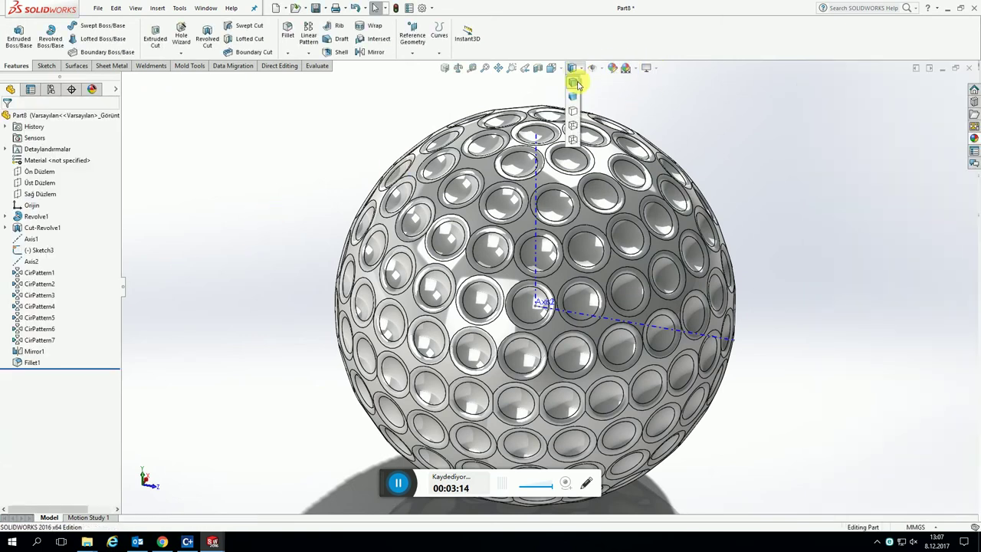
left_click(575, 96)
mouse_move(574, 247)
middle_mouse_down()
mouse_move(516, 328)
mouse_move(388, 296)
middle_mouse_up()
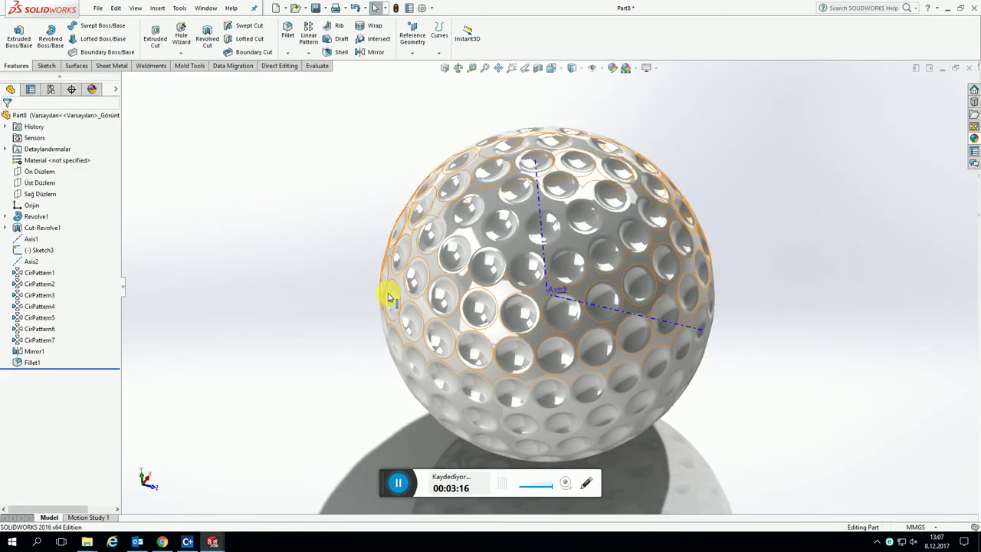
Hide Axis1, Axis2 and Sketch3 from the feature tree.
right_click(37, 261)
left_click(46, 230)
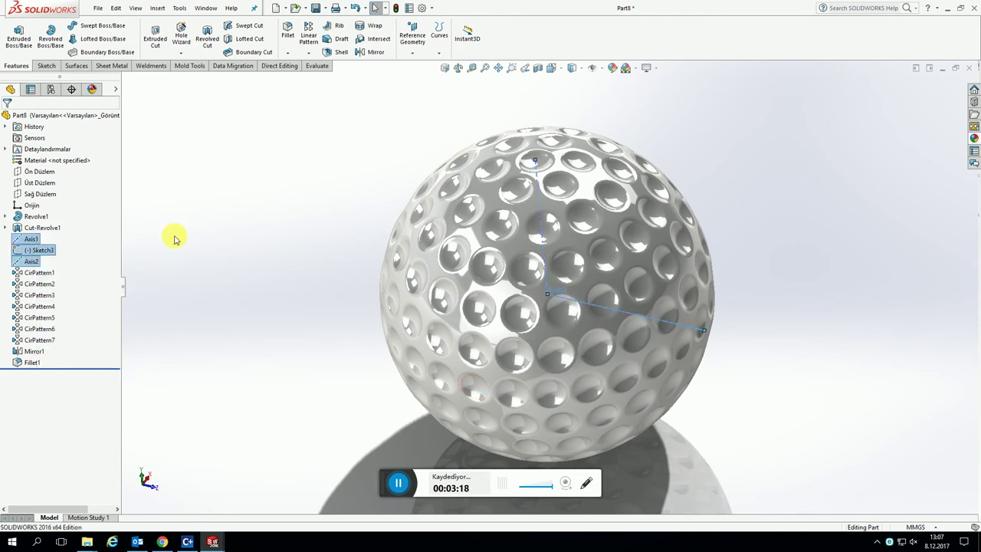
left_click(42, 241)
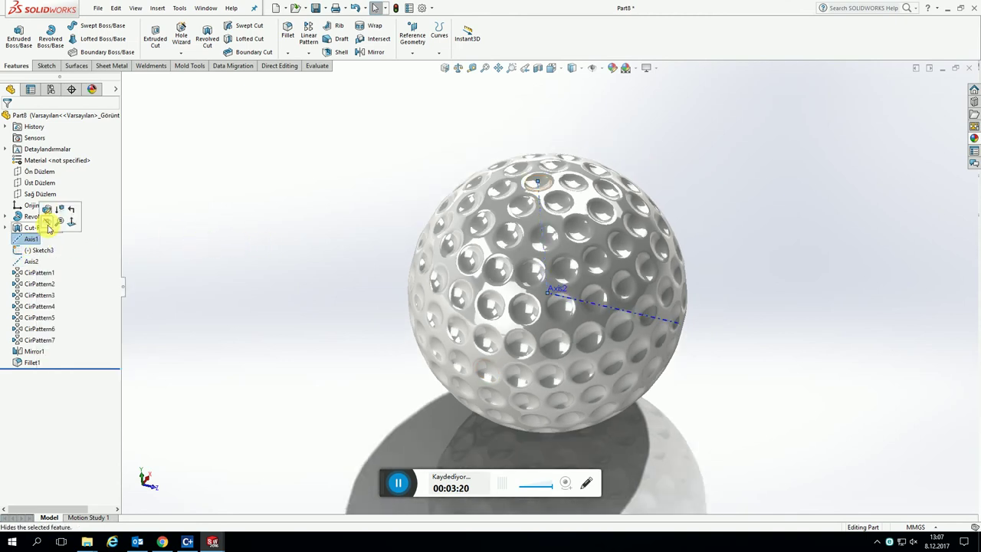
left_click(35, 261)
left_click(42, 250)
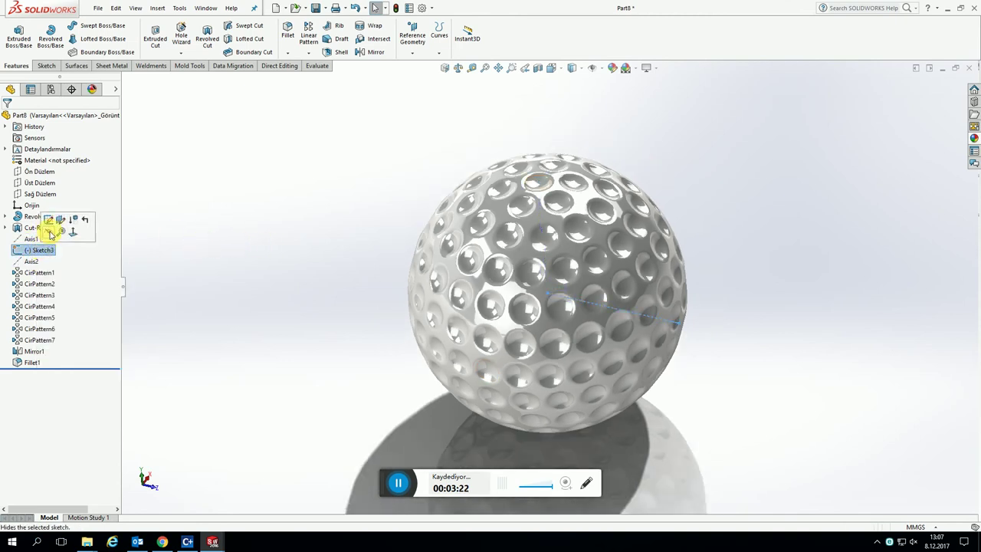